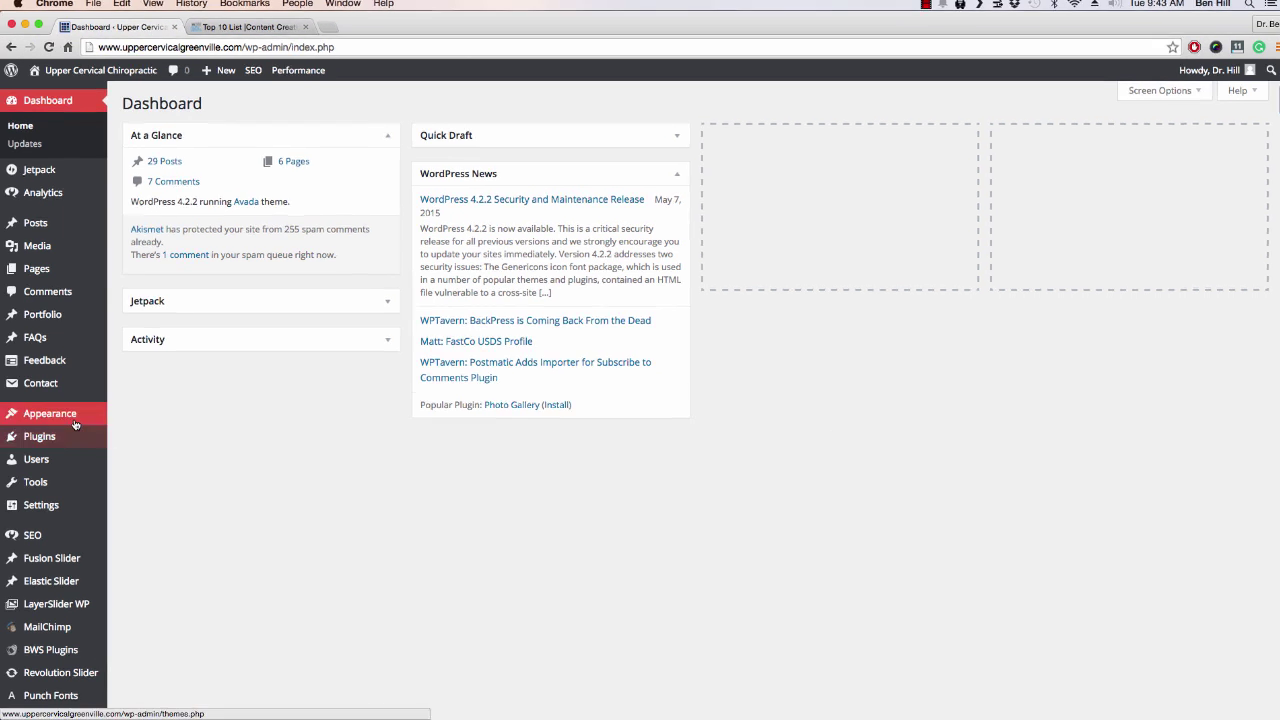
- Open WordPress's installed Themes page, then switch to the Top 10 List article tab
mouse_move(75, 424)
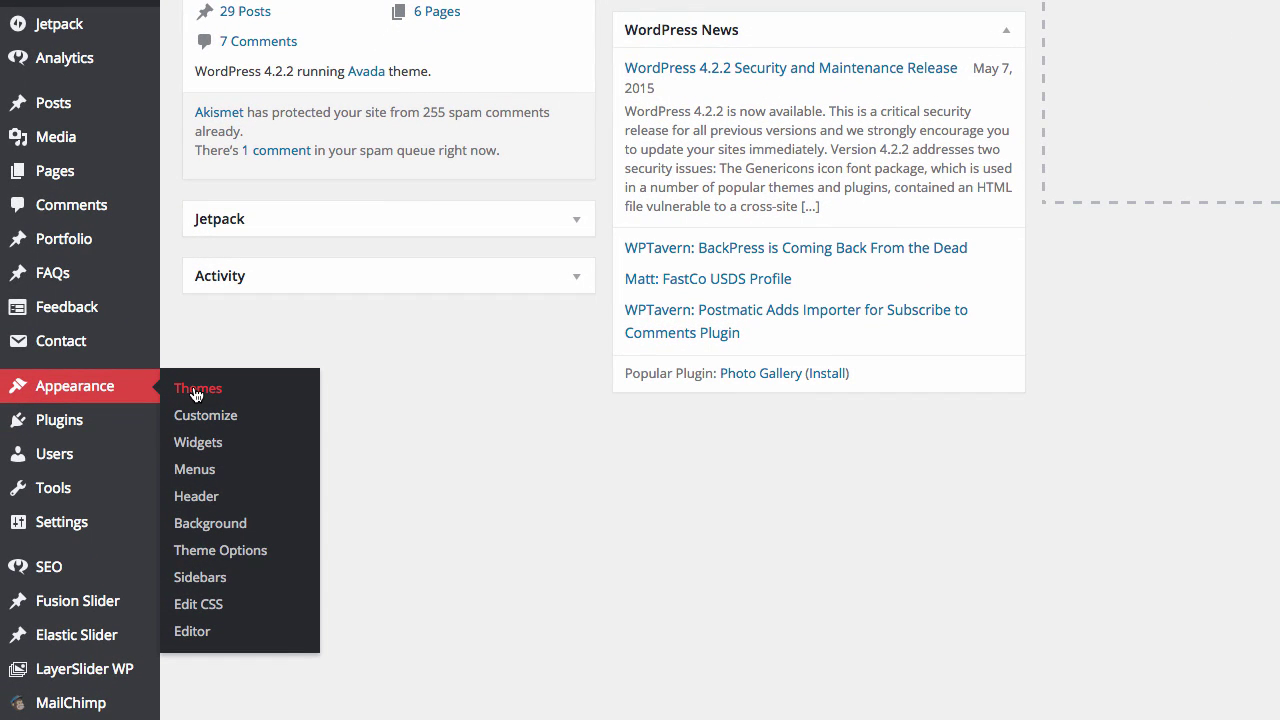
left_click(196, 391)
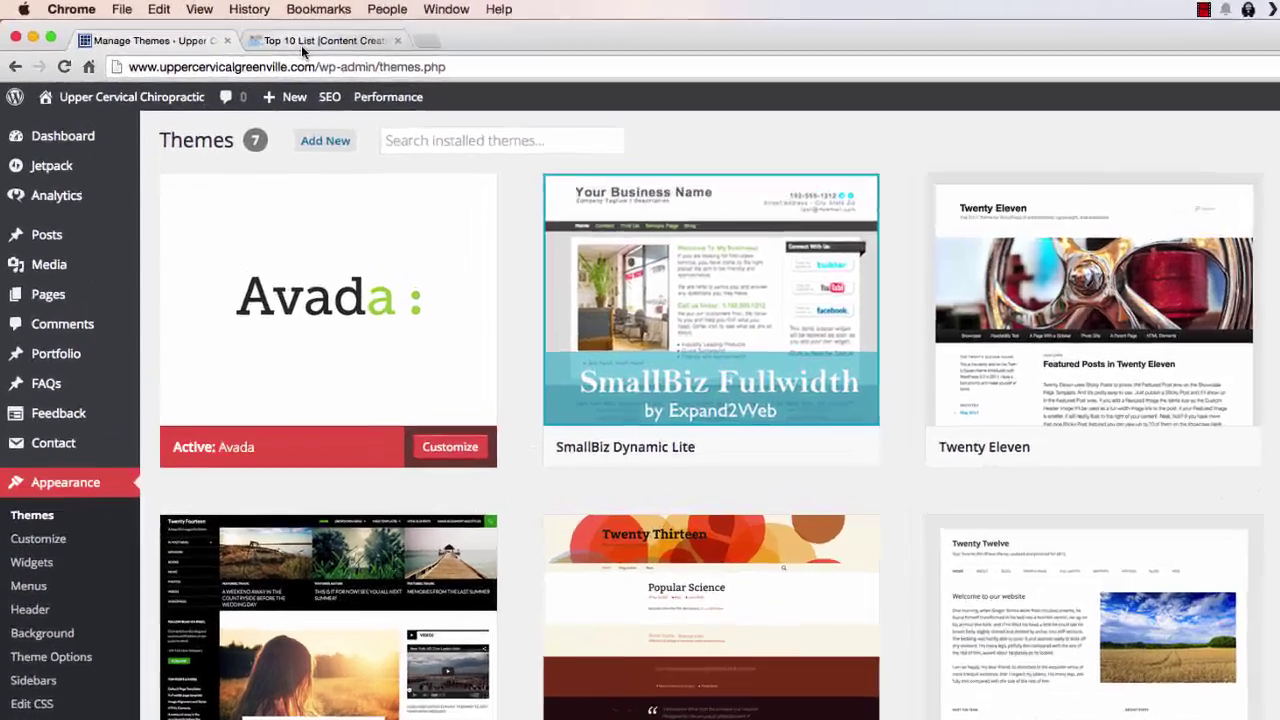
left_click(231, 33)
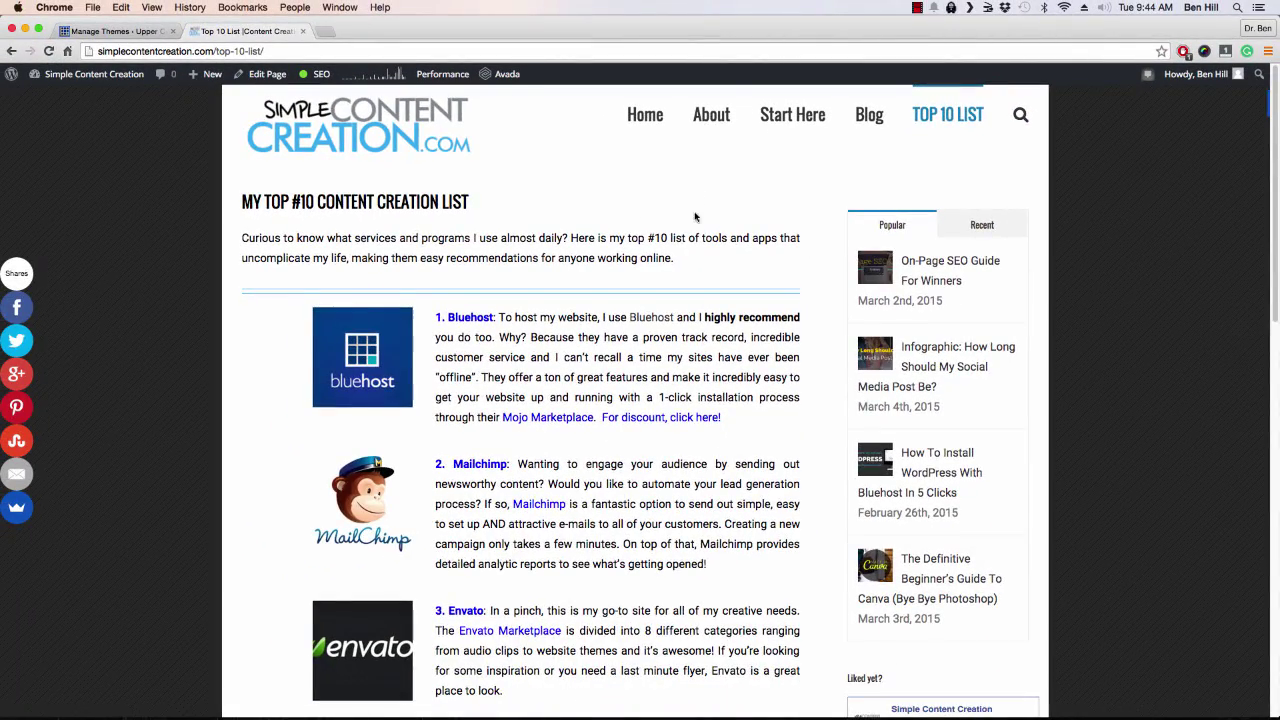
- Follow the article's Envato Marketplace link, visit ThemeForest and VideoHive, then return to ThemeForest
scroll(524, 382, "down", 3)
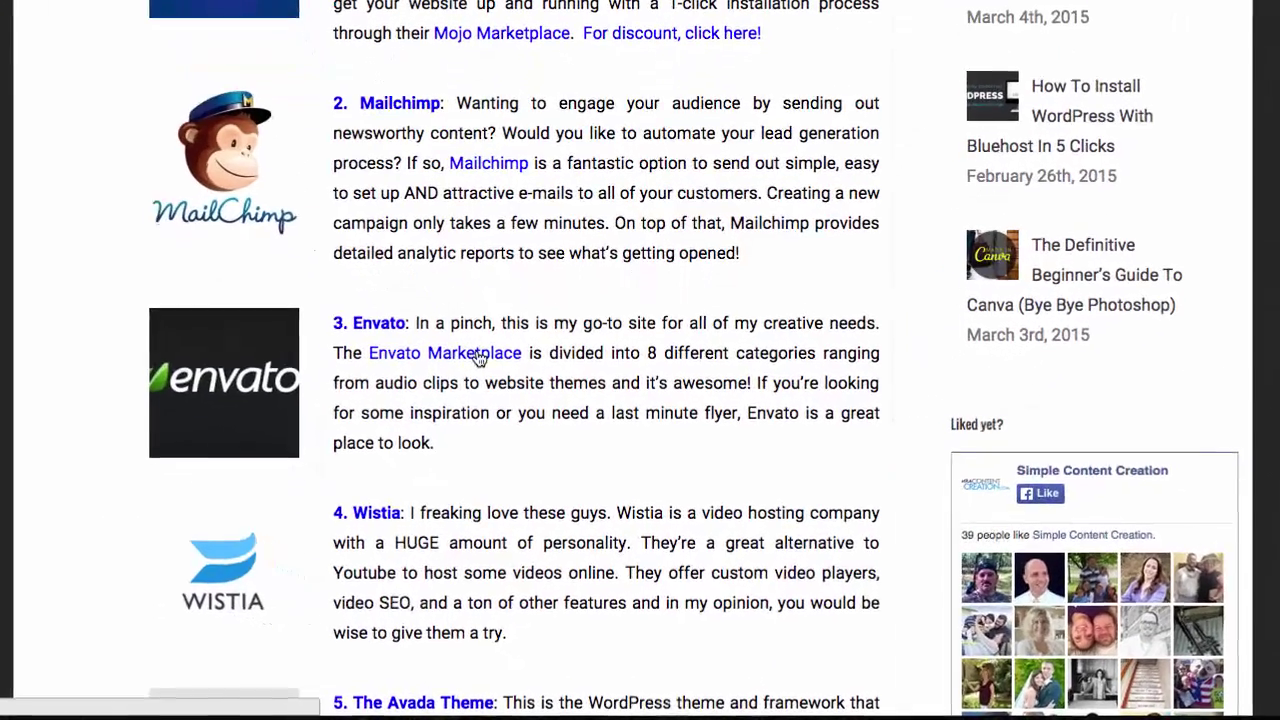
left_click(478, 356)
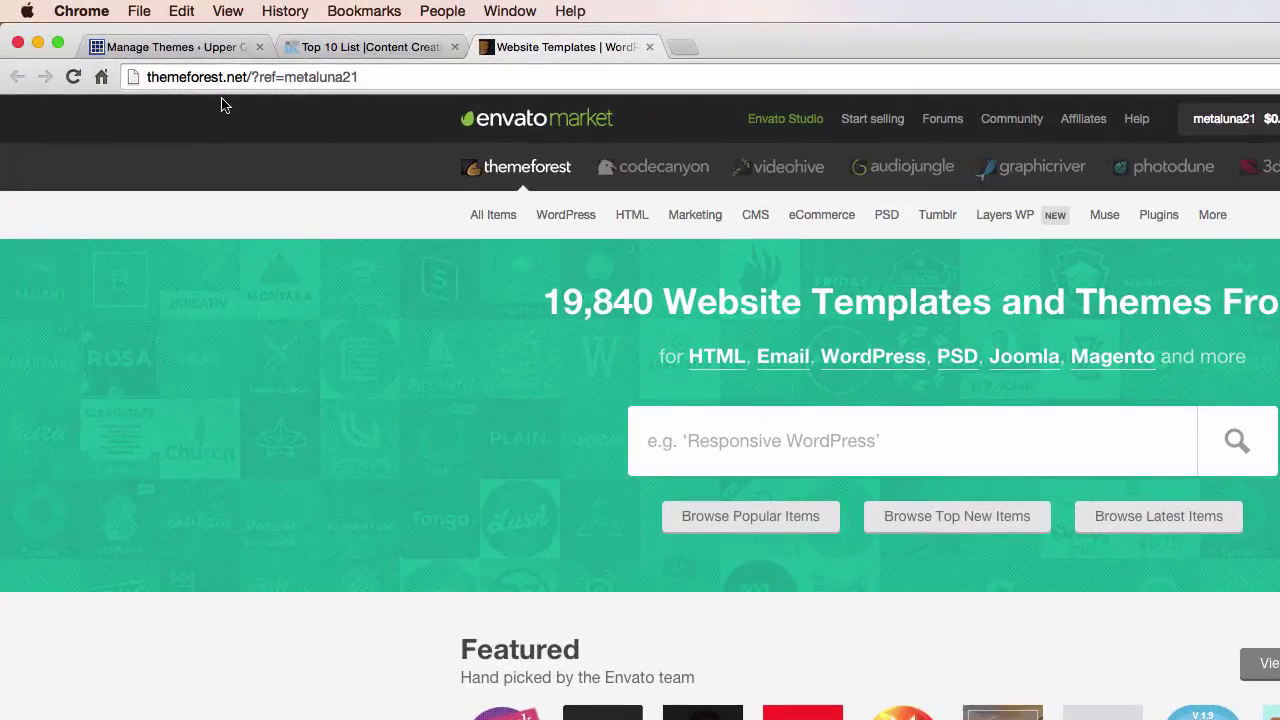
left_click(548, 119)
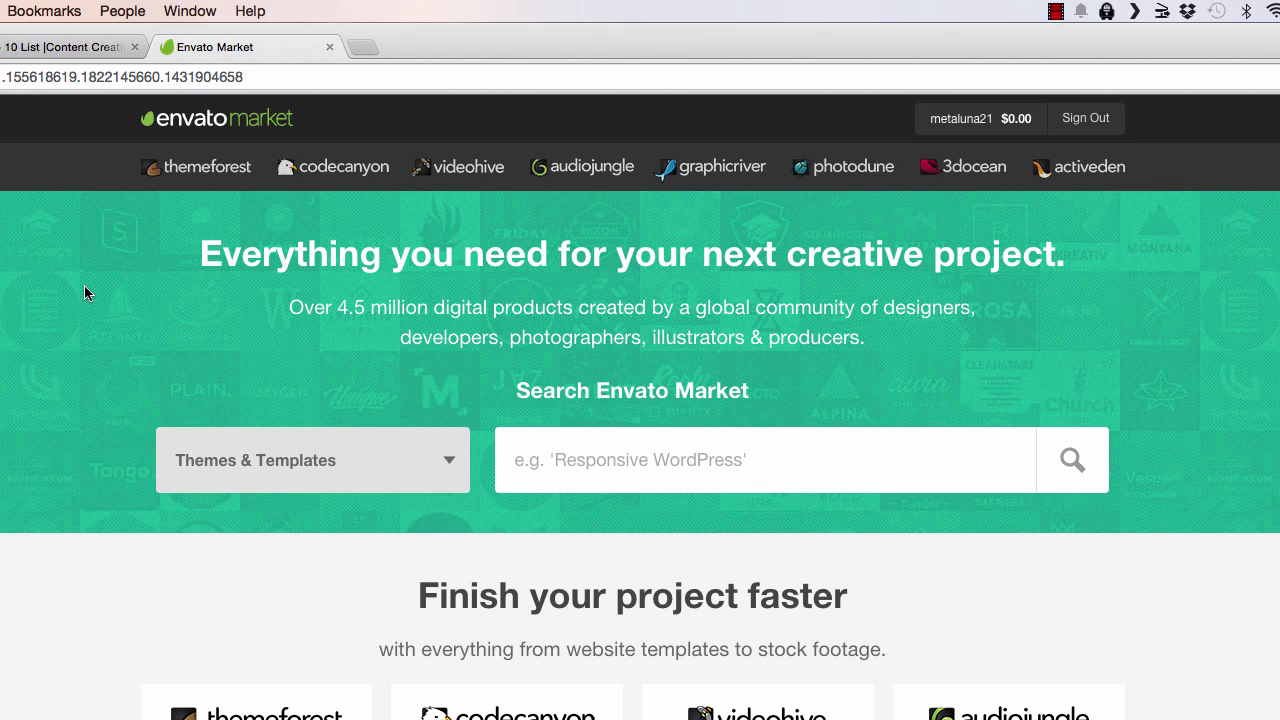
left_click(206, 186)
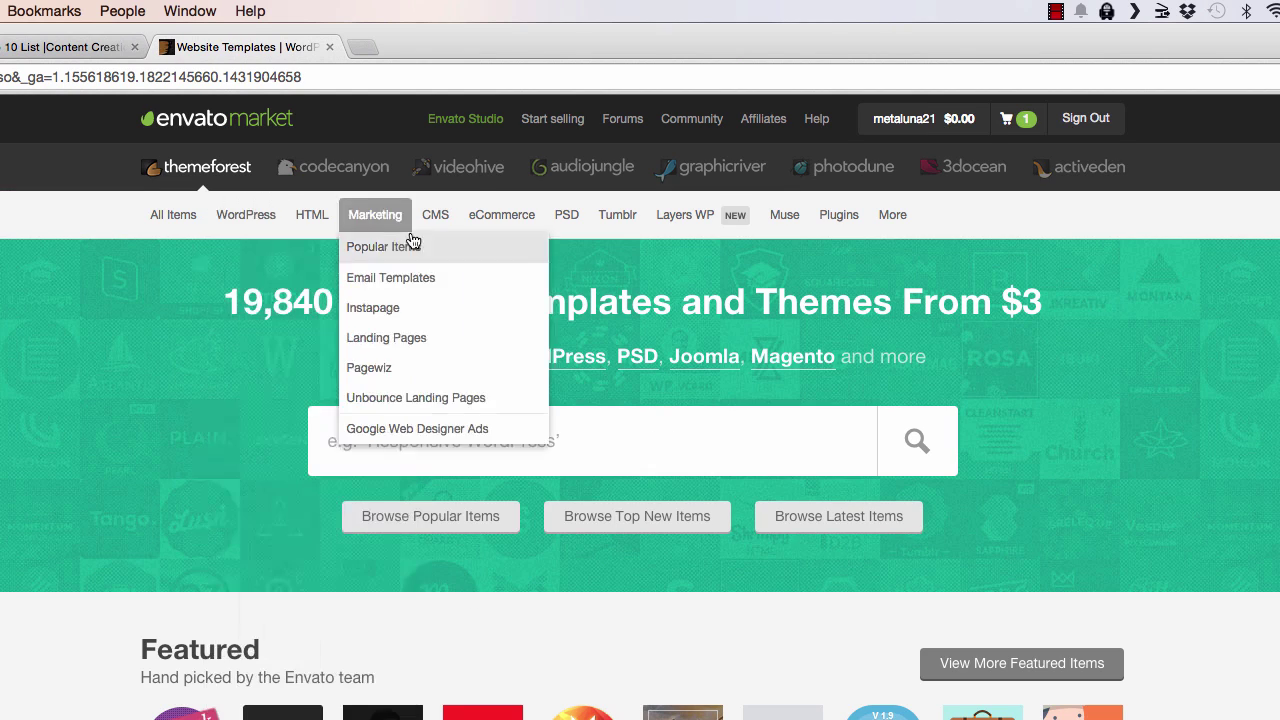
left_click(473, 178)
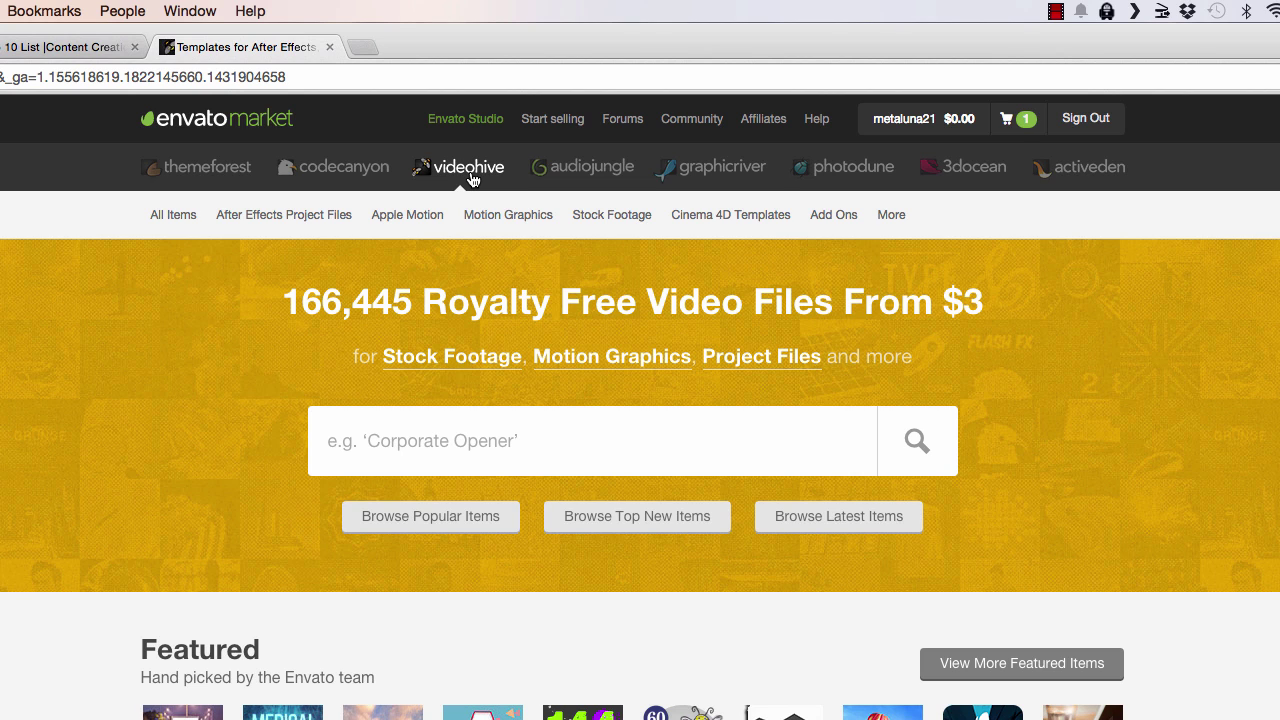
left_click(194, 171)
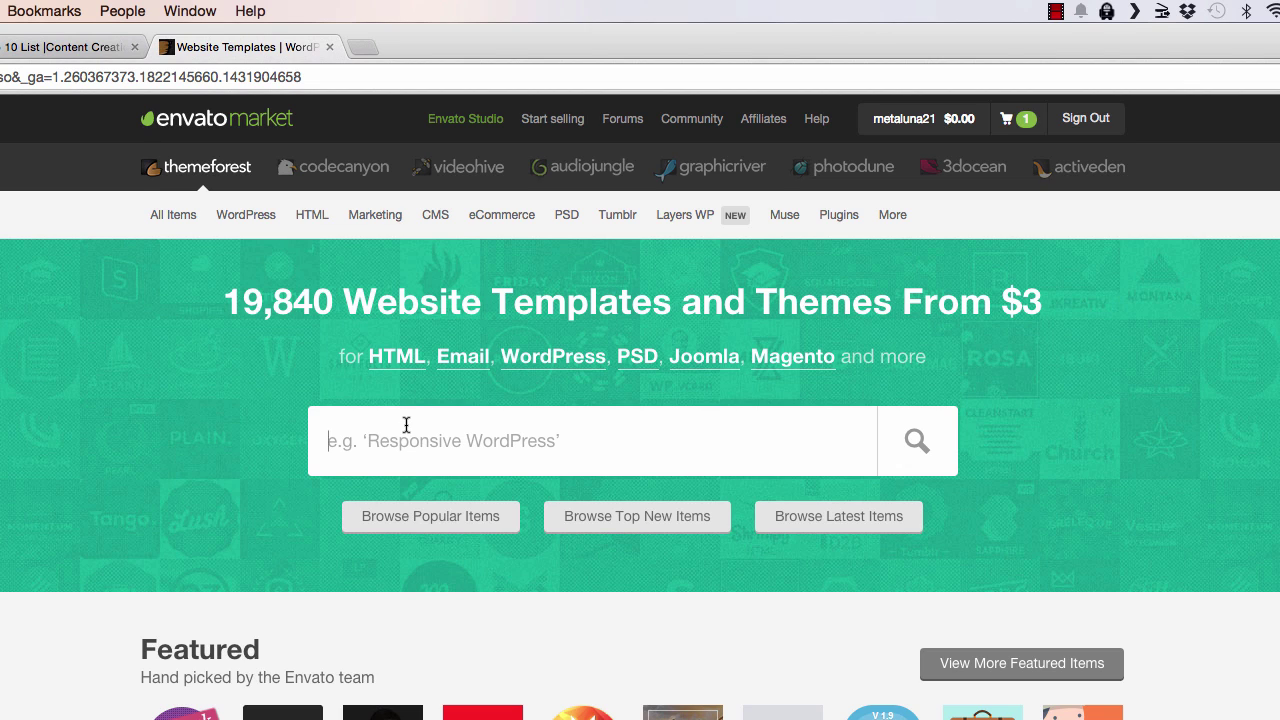
- Search ThemeForest for 'avada' to find the Avada Responsive Multi-Purpose Theme at $58
left_click(406, 425)
type("avada")
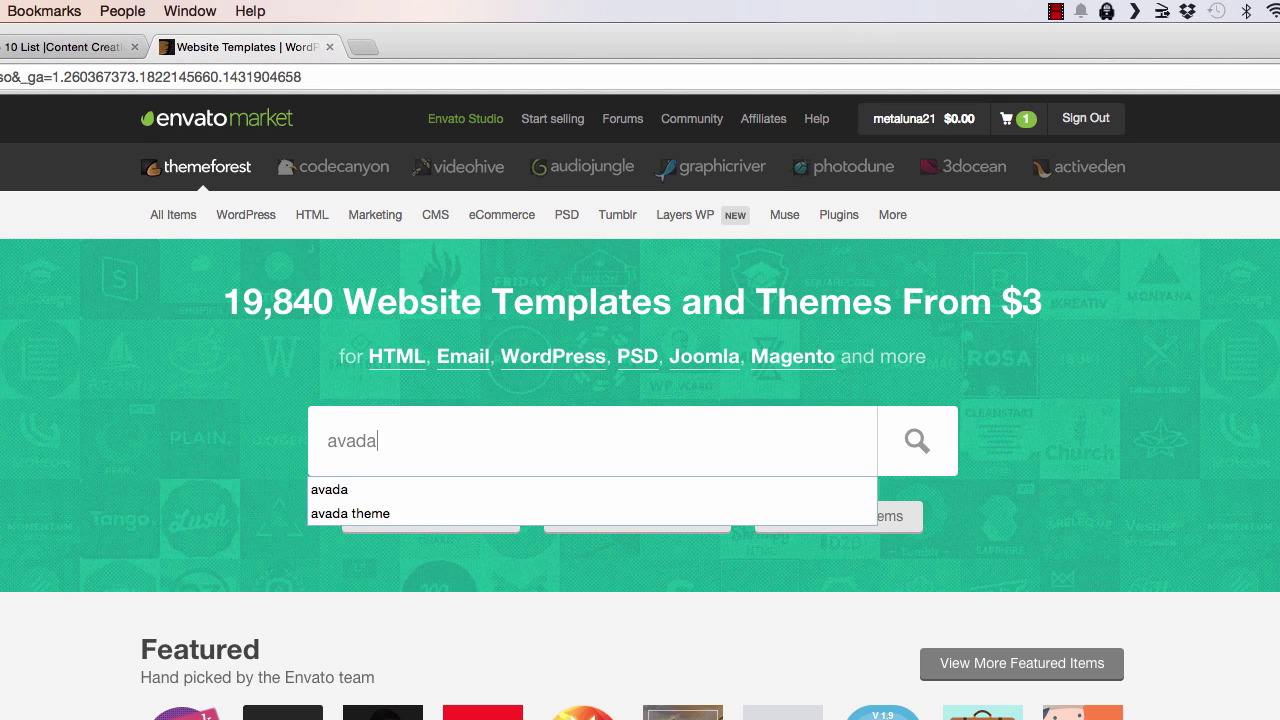
key("Return")
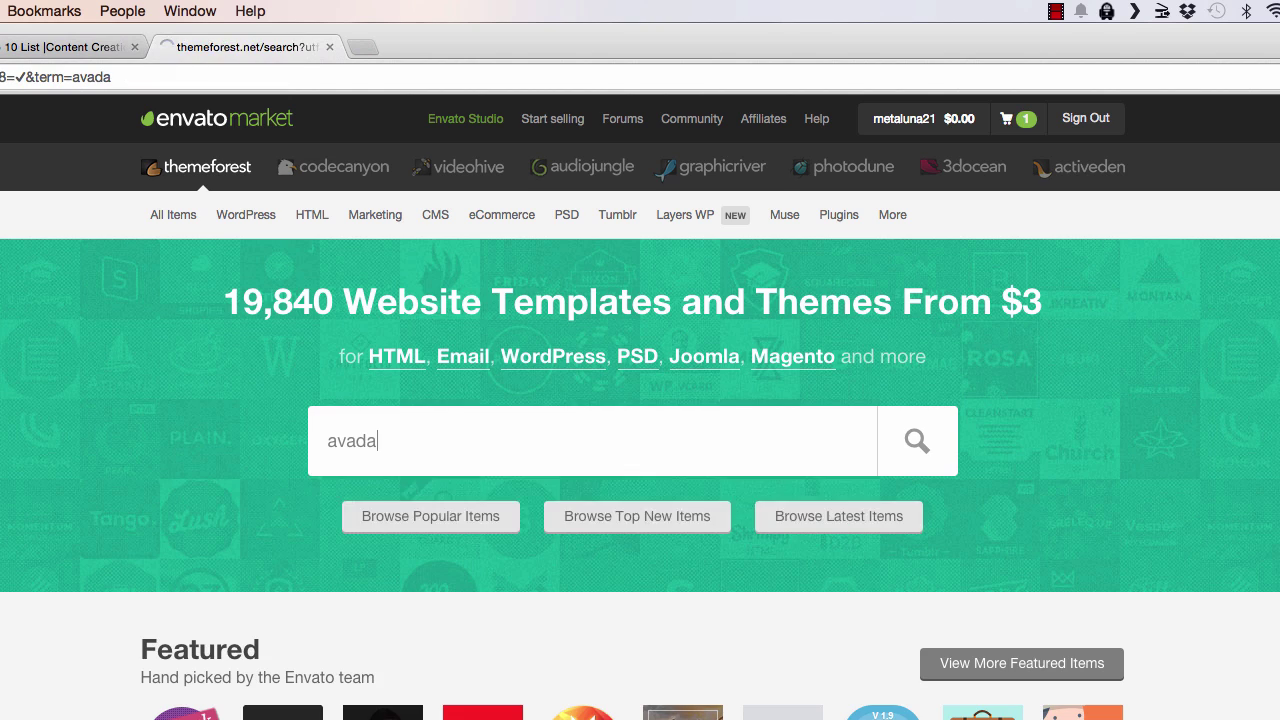
mouse_move(395, 533)
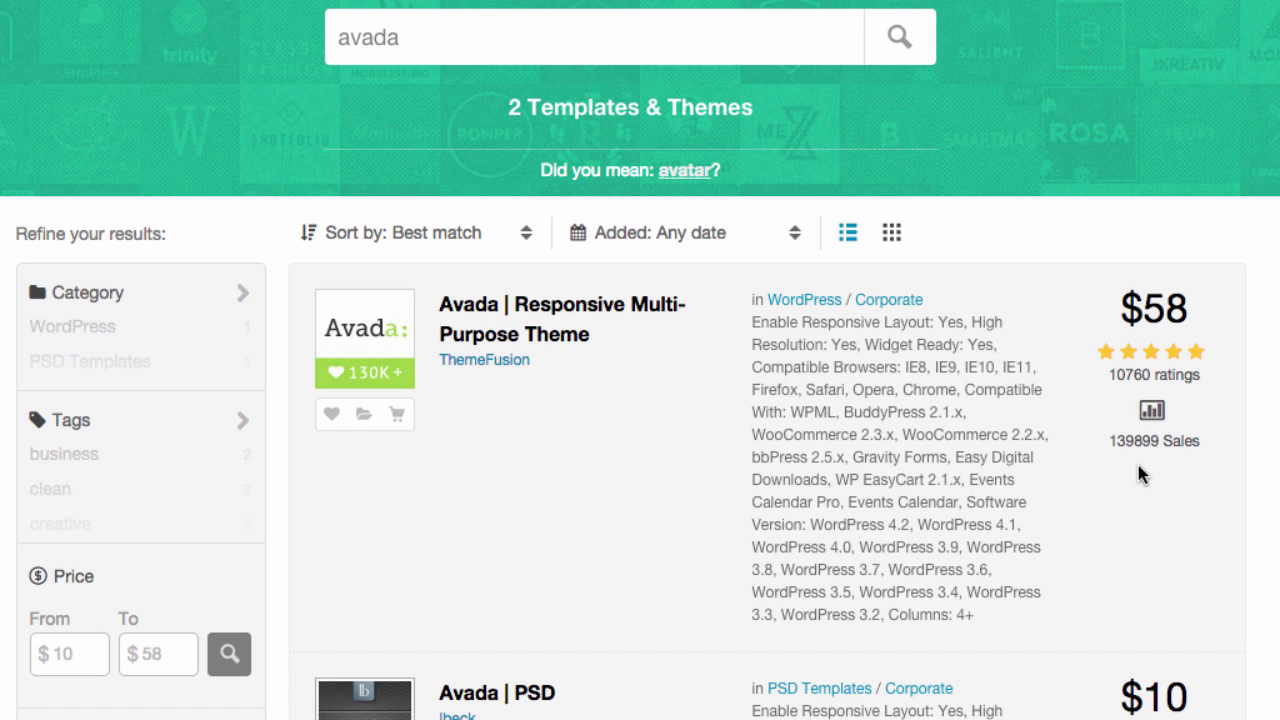
- Open the 'Avada | Responsive Multi-Purpose Theme' item page and launch its Live Preview
left_click(619, 318)
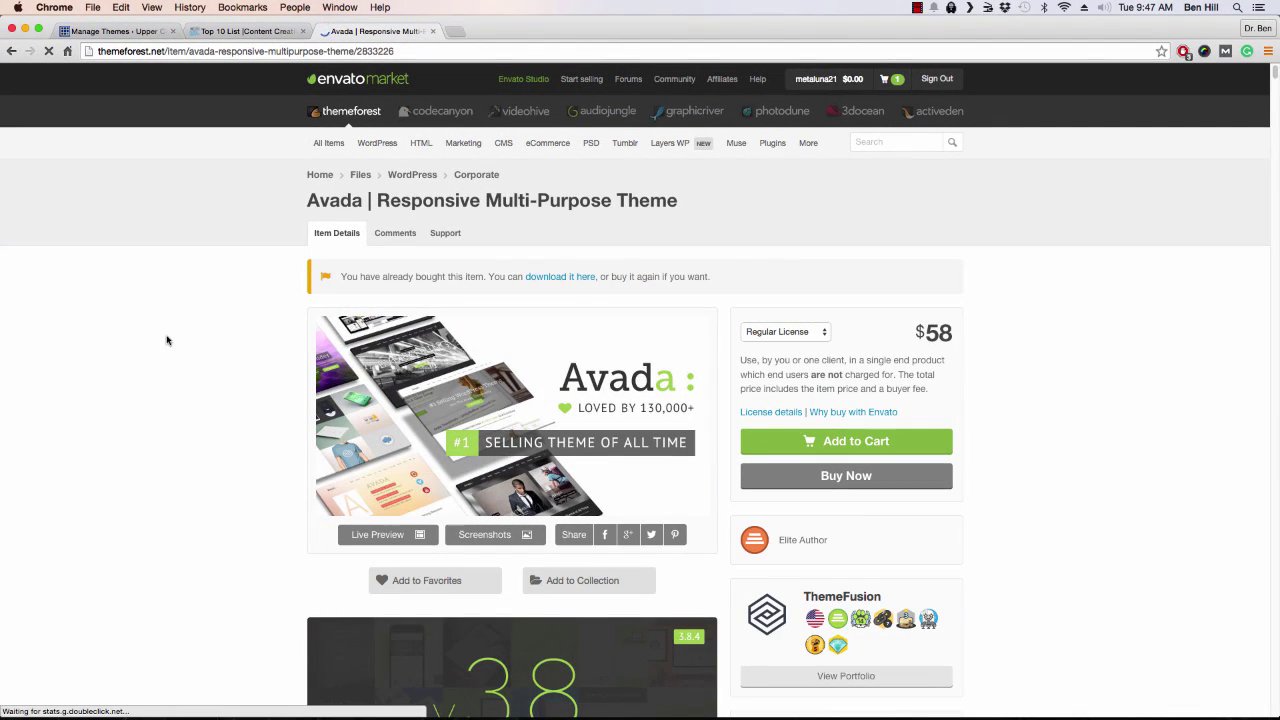
scroll(177, 347, "down", 2)
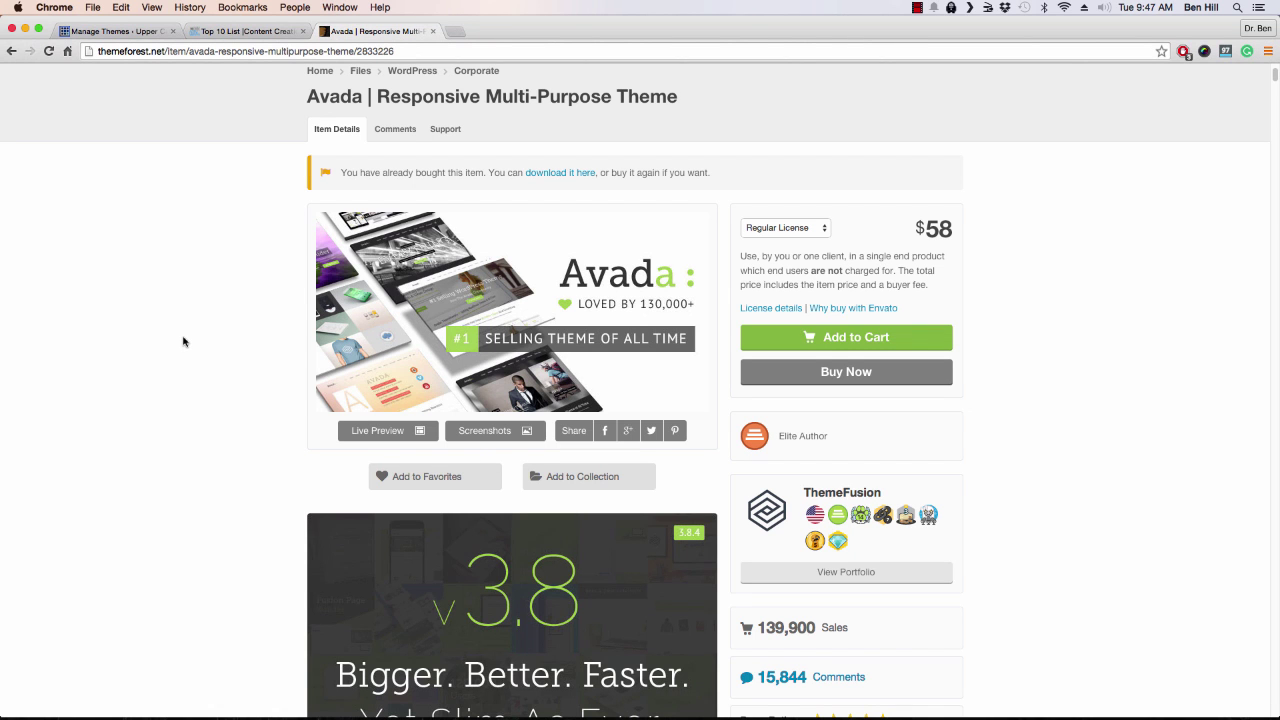
scroll(190, 343, "down", 2)
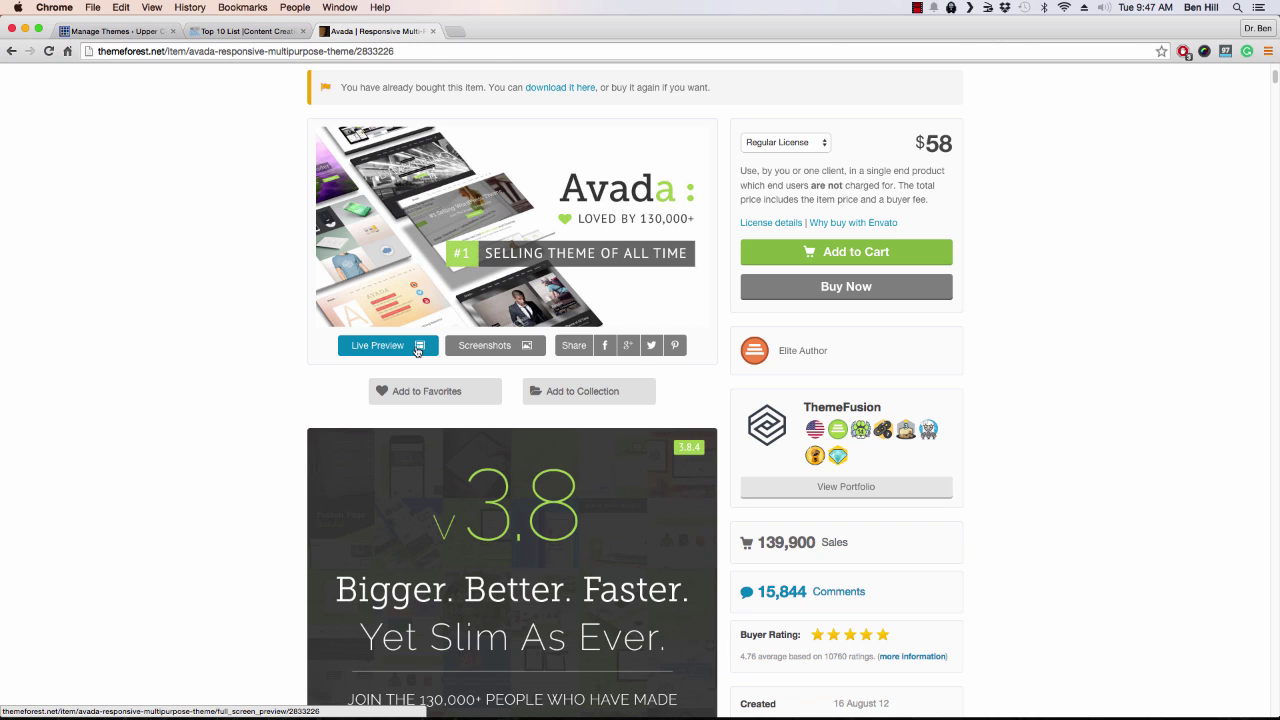
left_click(418, 350)
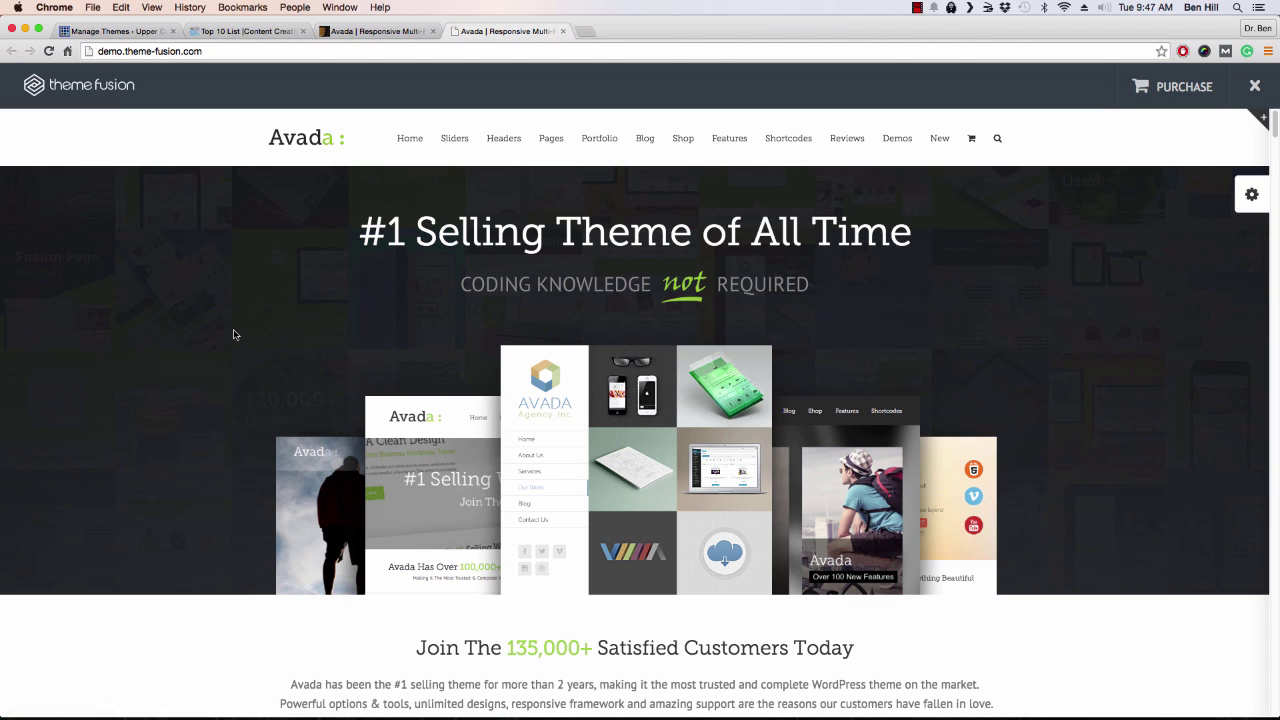
- Scroll the Avada demo homepage past its one-click demo cards, then bring up the Shortcodes menu
scroll(238, 324, "down", 10)
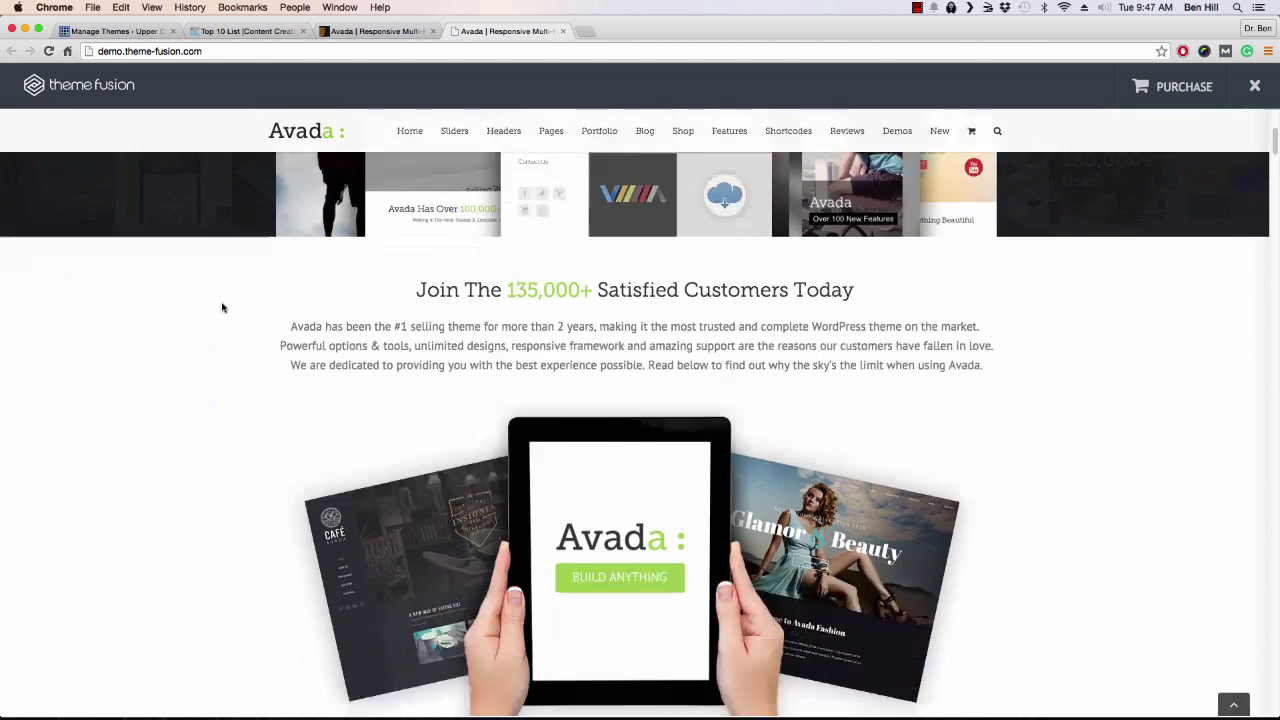
scroll(222, 307, "down", 6)
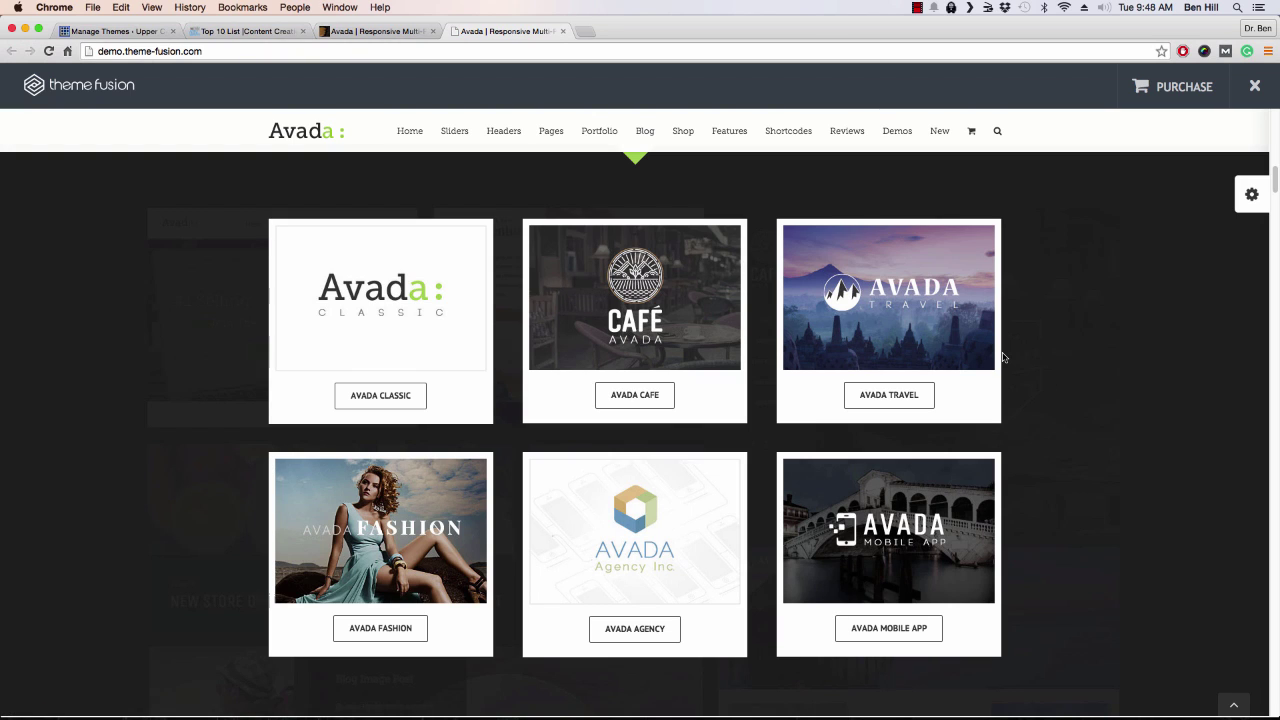
scroll(1046, 400, "down", 5)
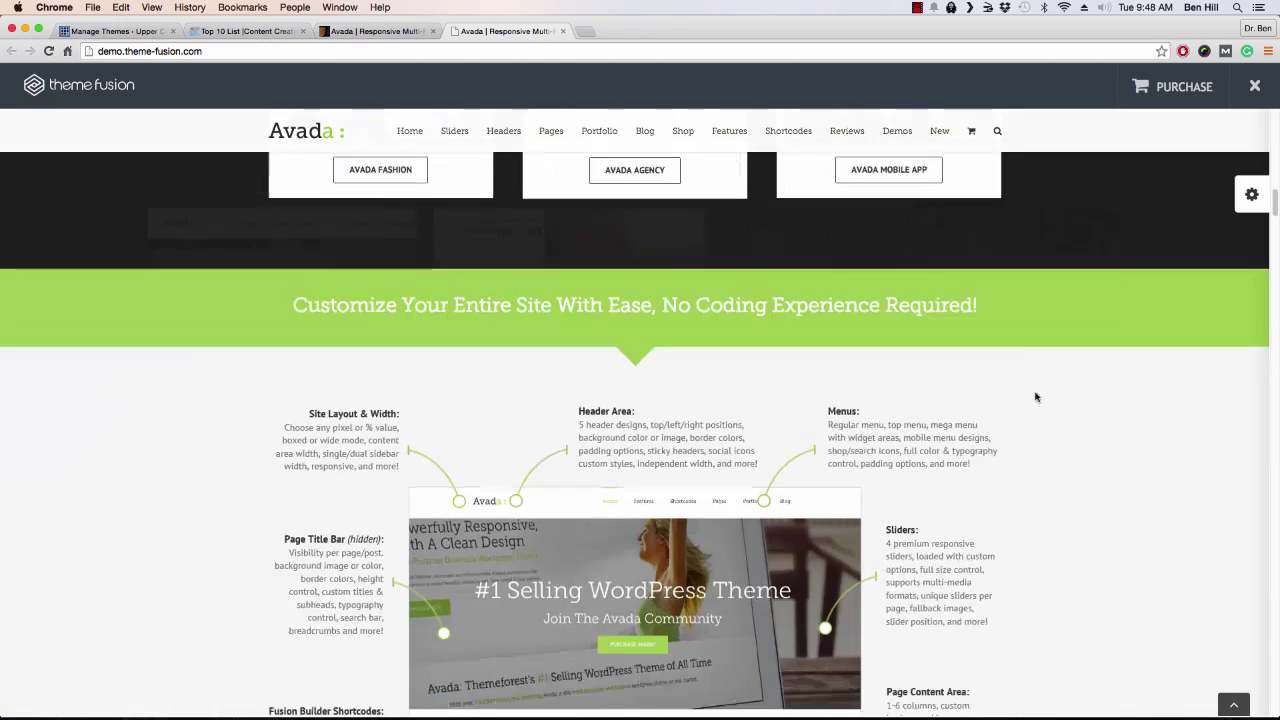
scroll(1034, 395, "down", 2)
scroll(1031, 395, "up", 6)
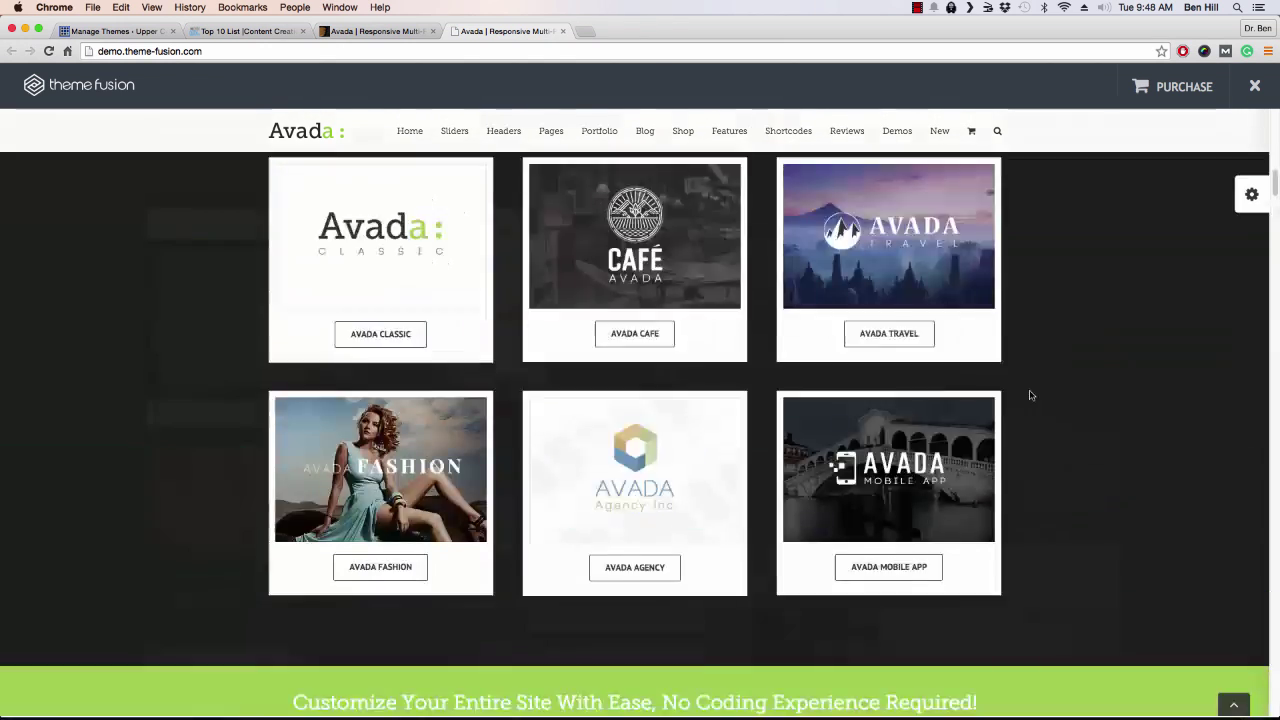
scroll(1031, 395, "up", 3)
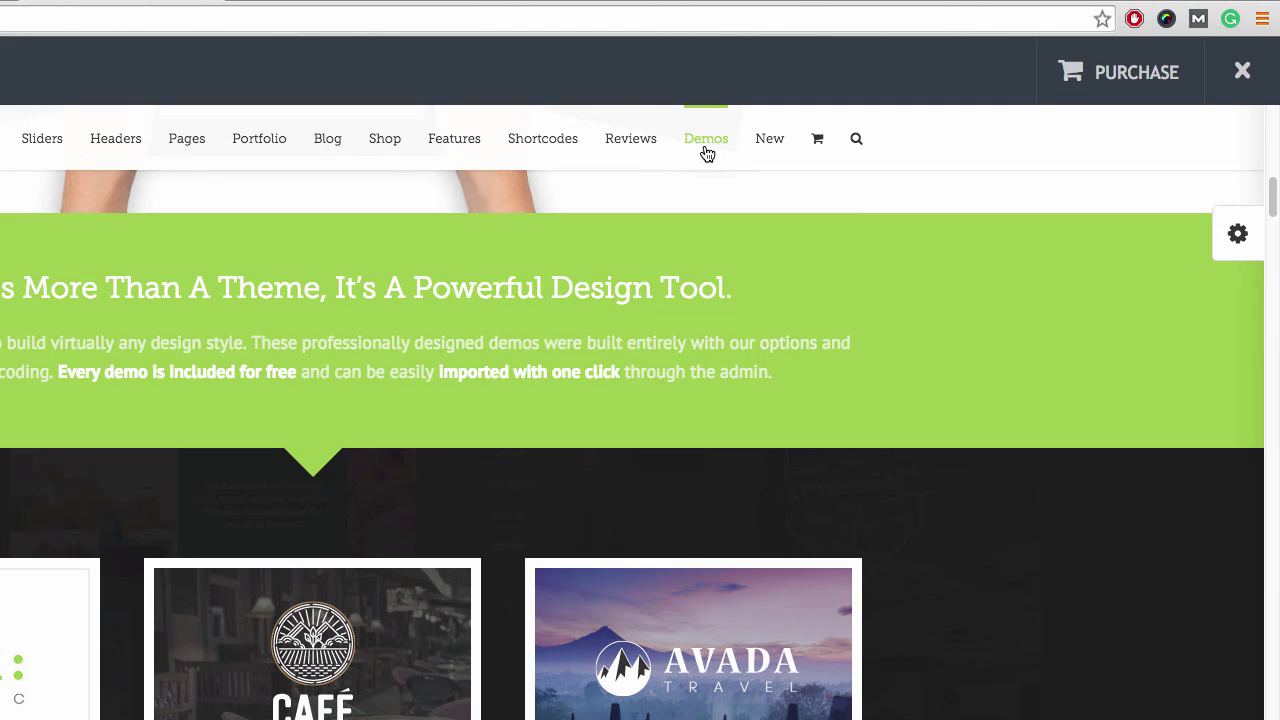
mouse_move(546, 143)
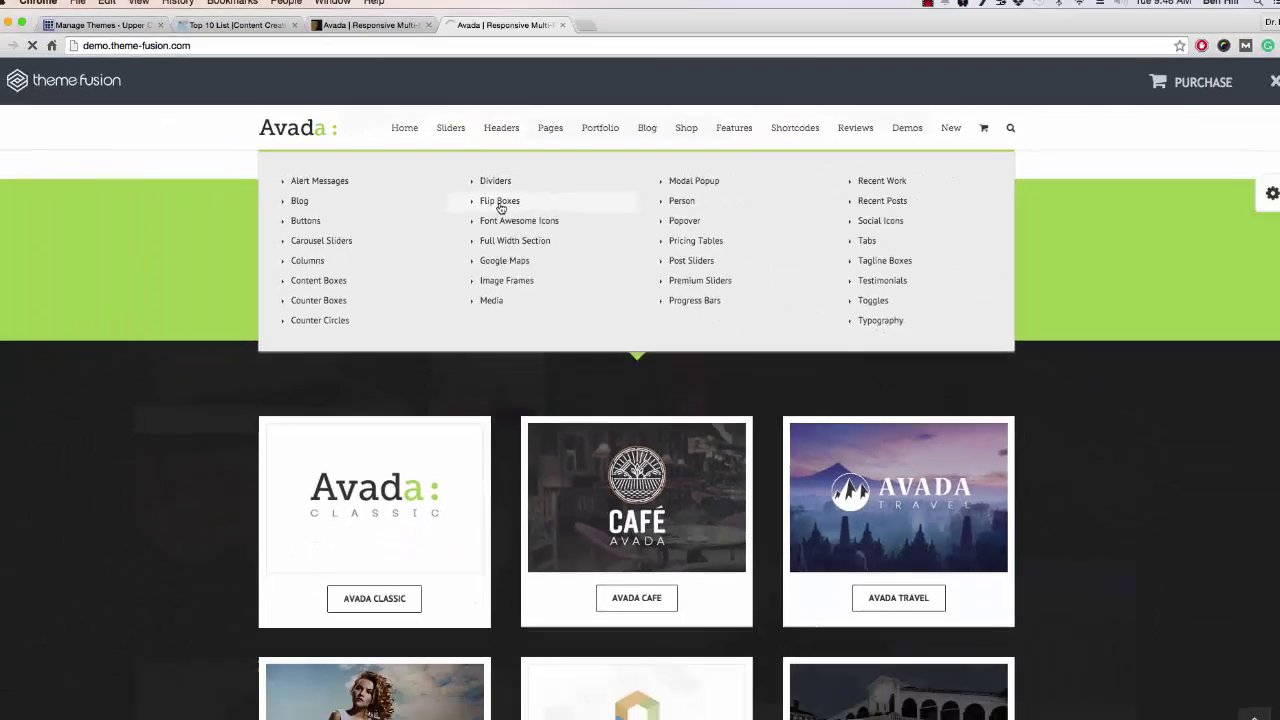
- Open the Flip Boxes shortcode example page and scroll through it
left_click(437, 197)
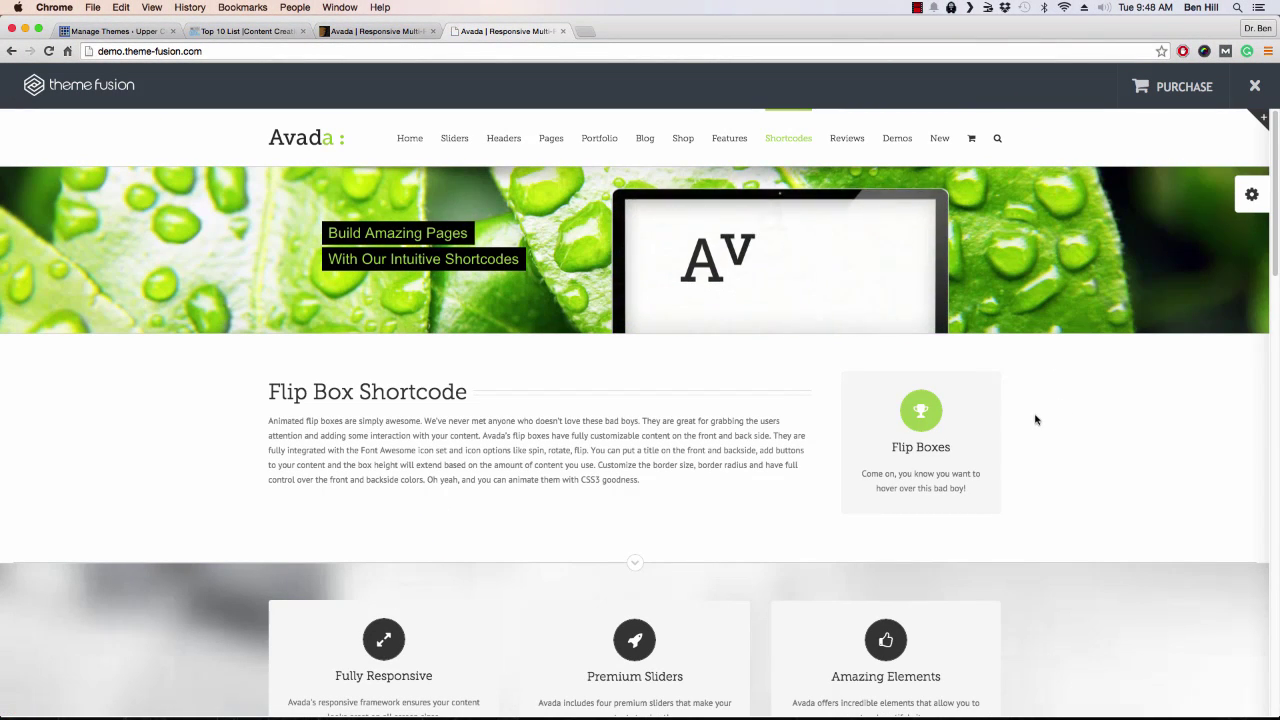
mouse_move(964, 423)
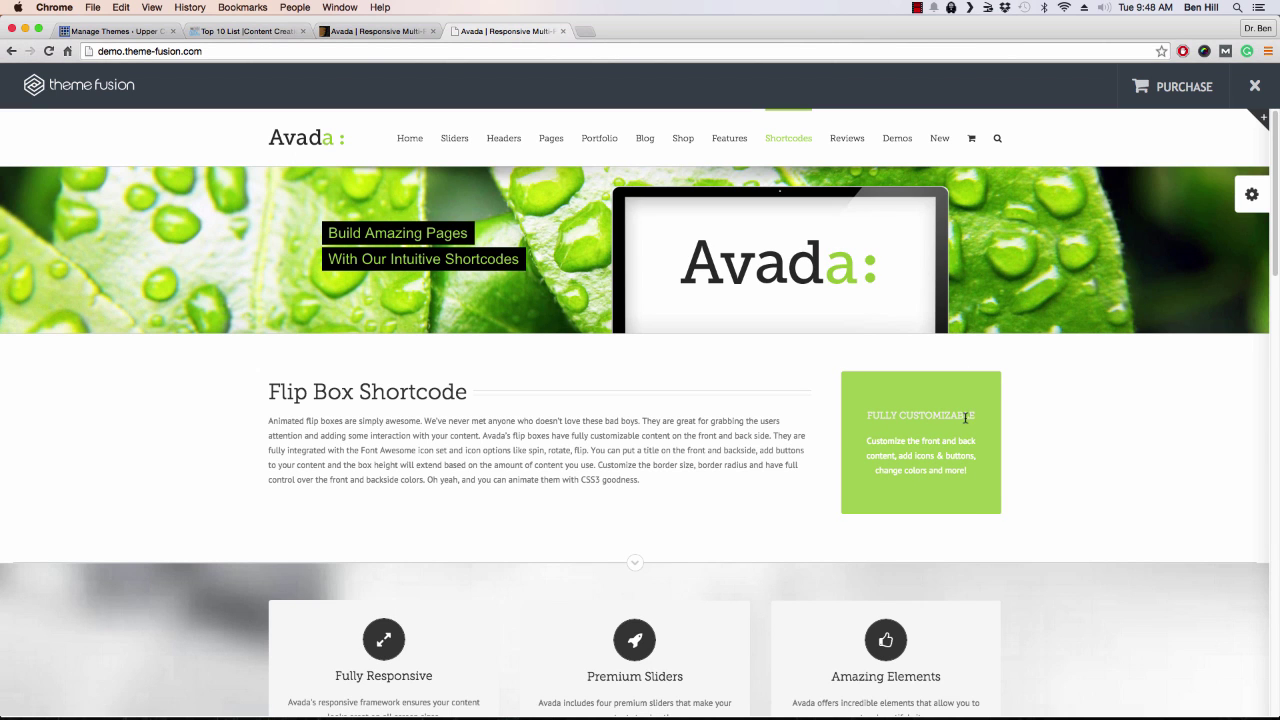
scroll(1077, 408, "down", 3)
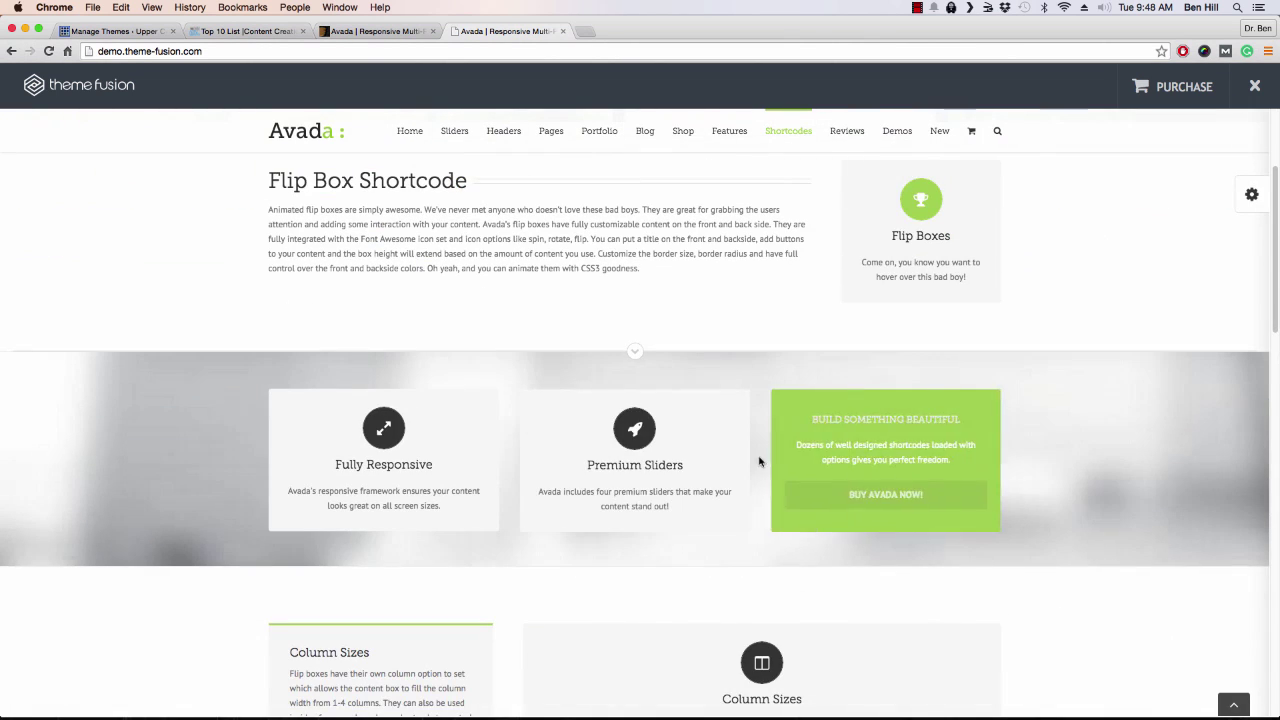
scroll(175, 416, "down", 2)
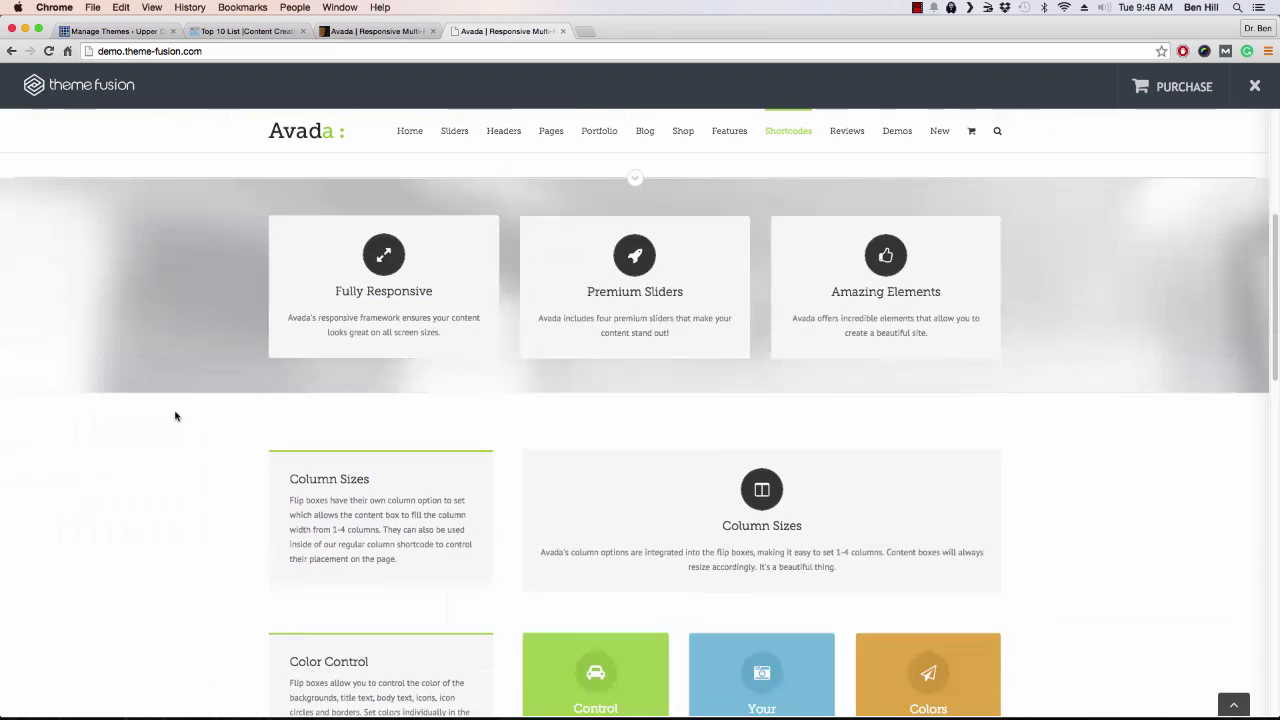
scroll(409, 369, "up", 5)
- Open the Google Map shortcode page and scroll down to the Roadmap, Satellite, Hybrid and Terrain examples
mouse_move(803, 137)
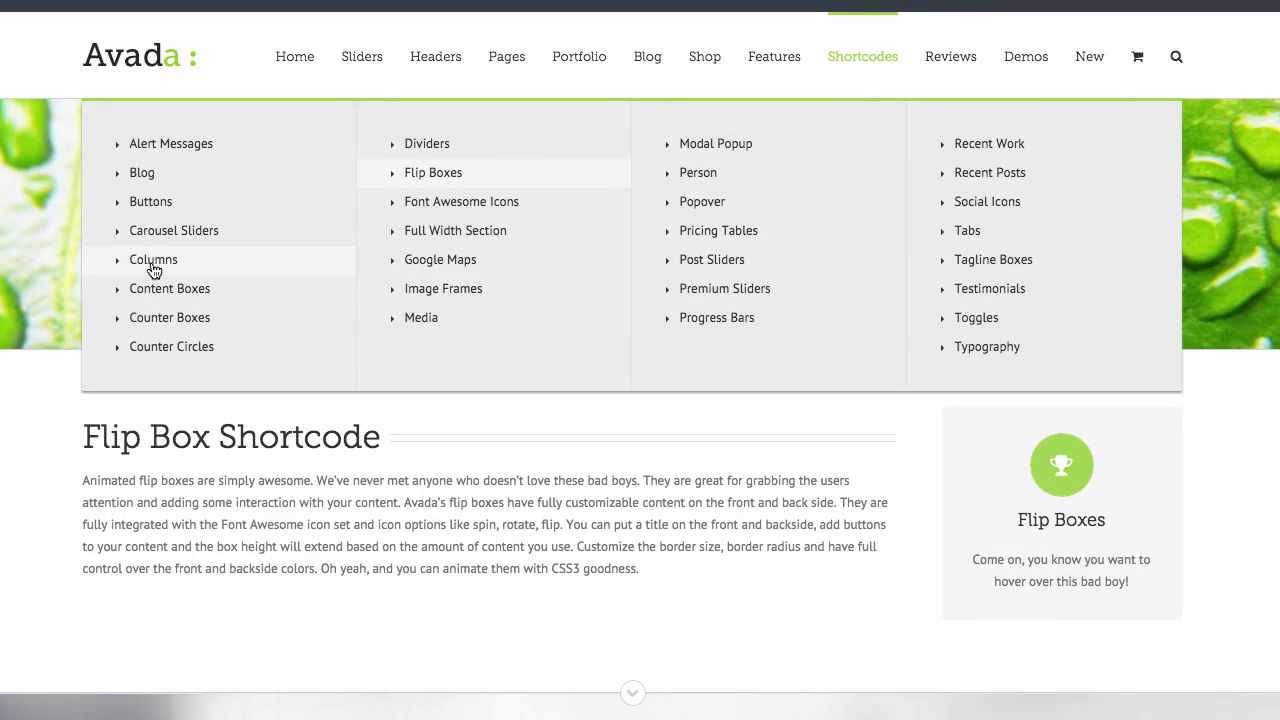
left_click(440, 262)
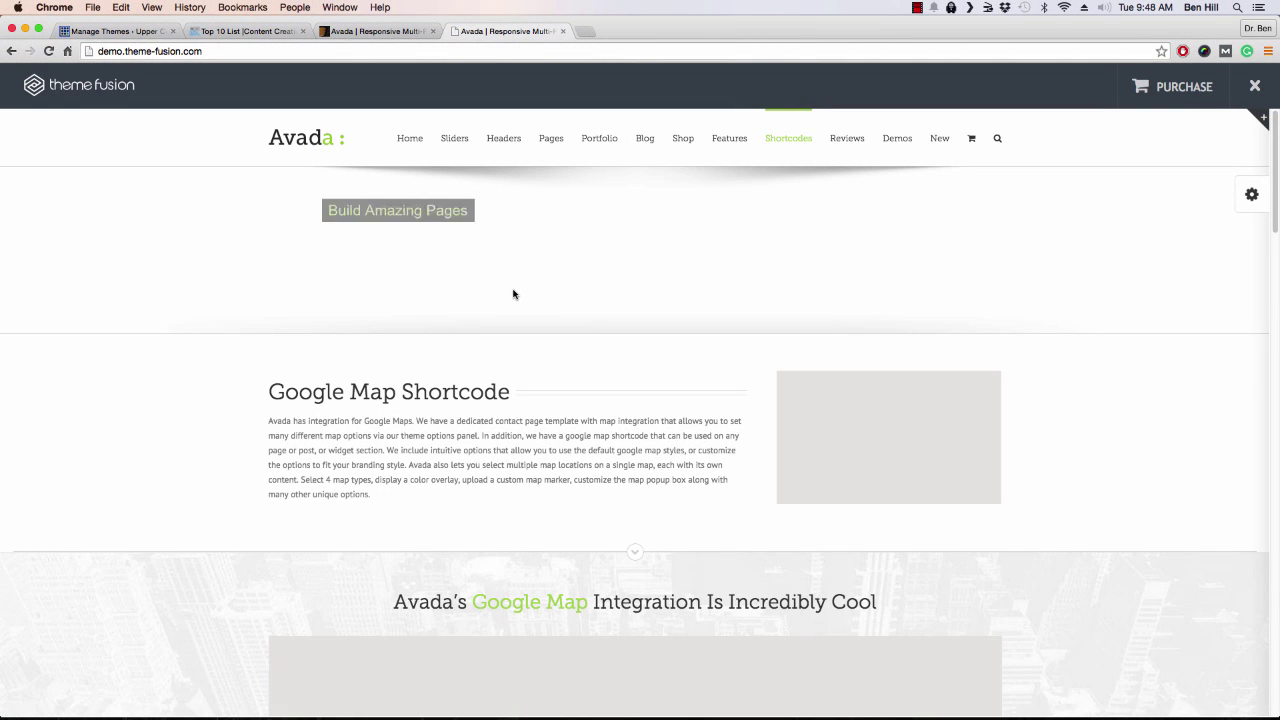
scroll(268, 360, "down", 3)
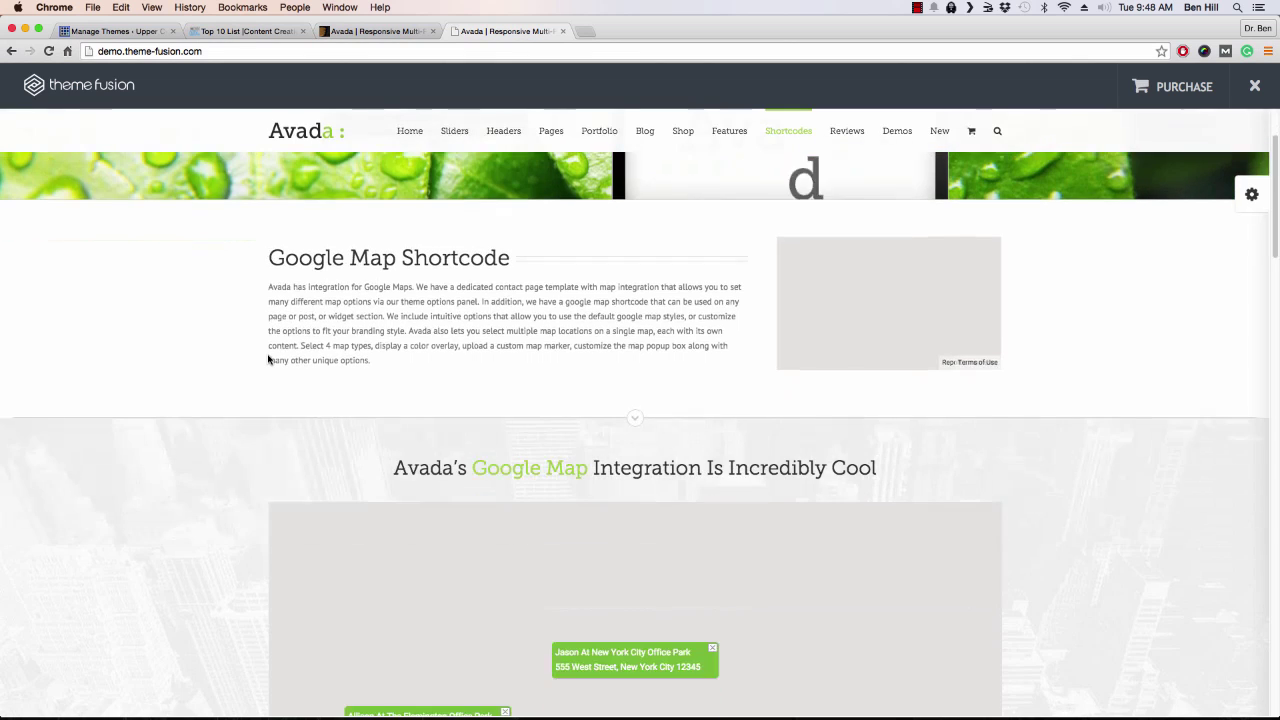
scroll(268, 360, "down", 5)
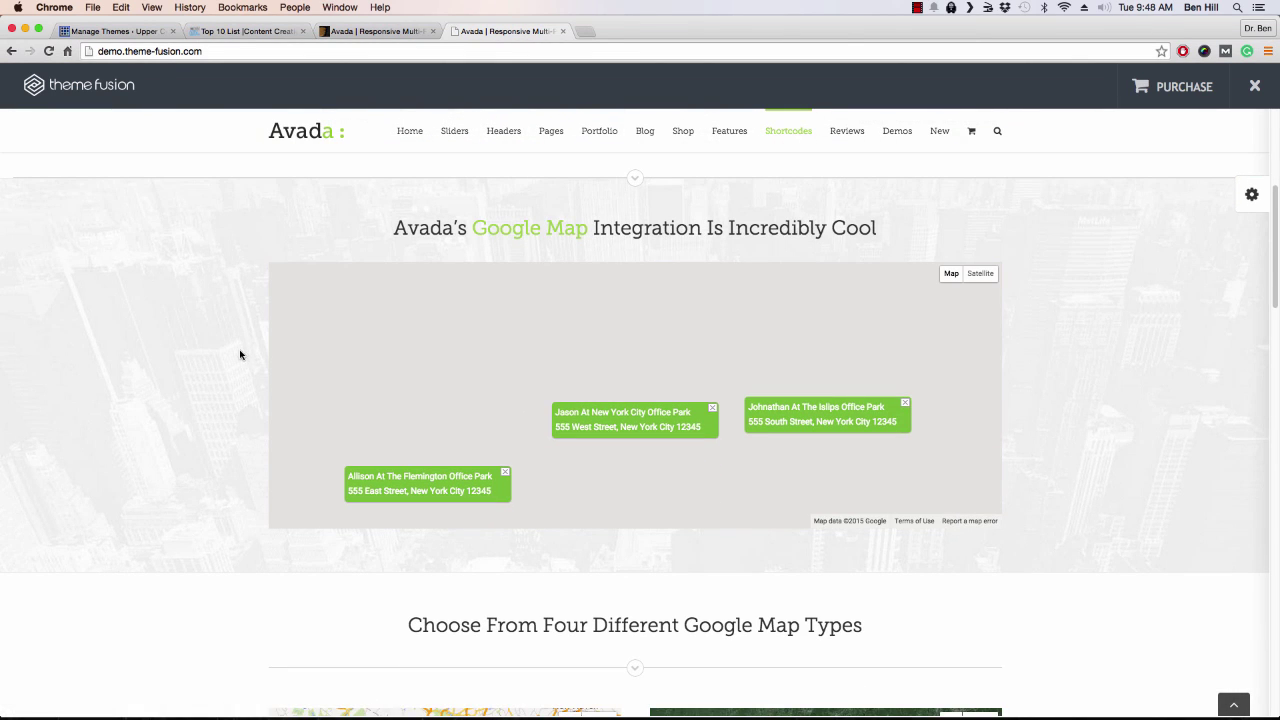
scroll(239, 354, "down", 1)
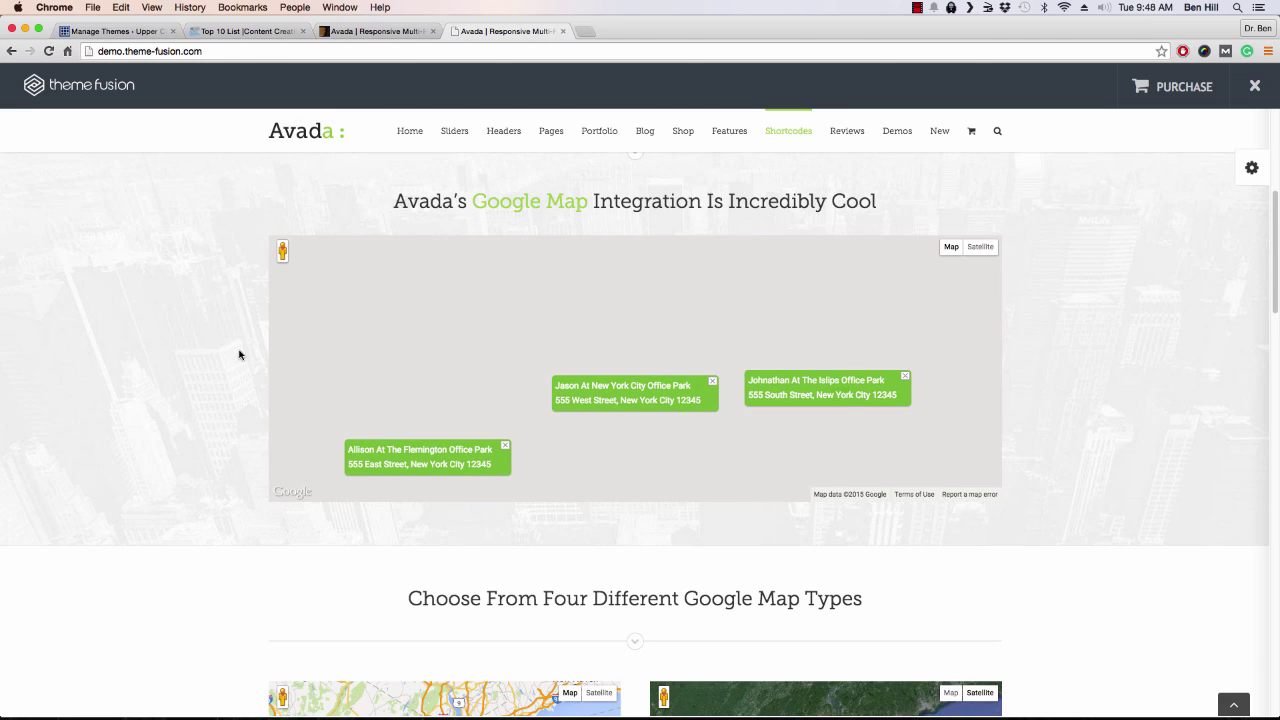
scroll(239, 354, "down", 2)
scroll(239, 354, "up", 1)
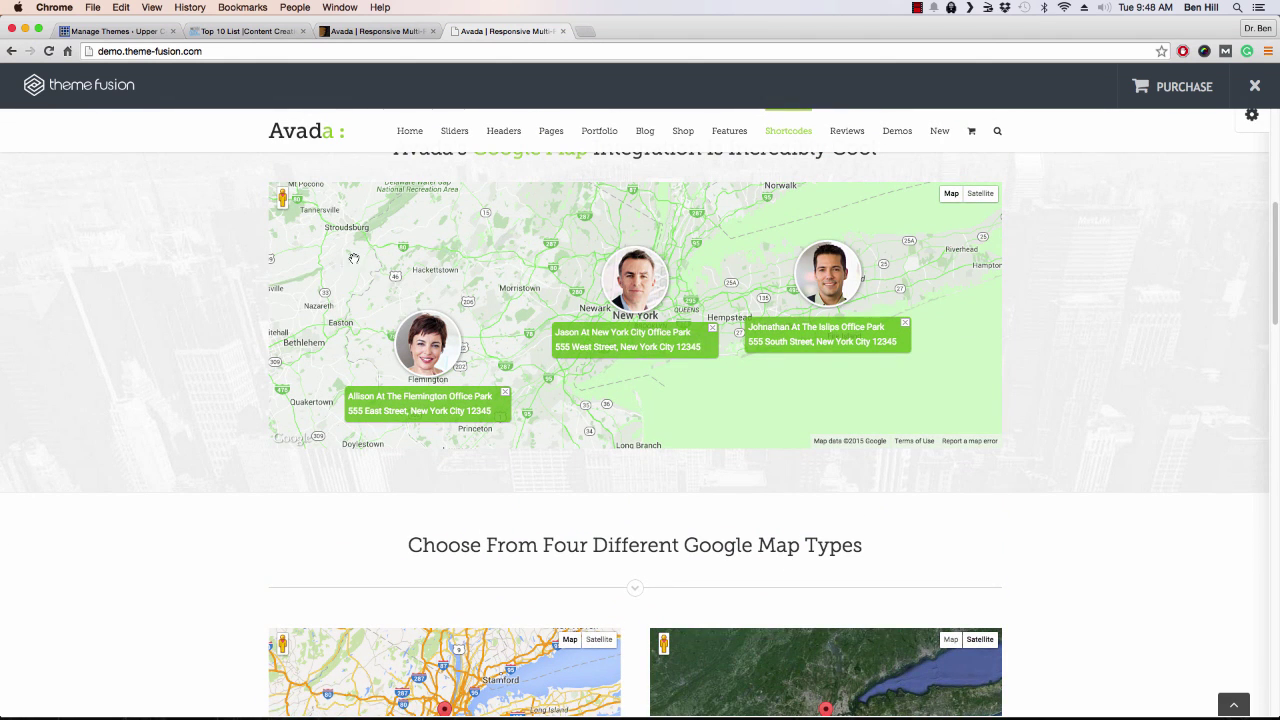
scroll(300, 271, "down", 5)
scroll(275, 415, "down", 3)
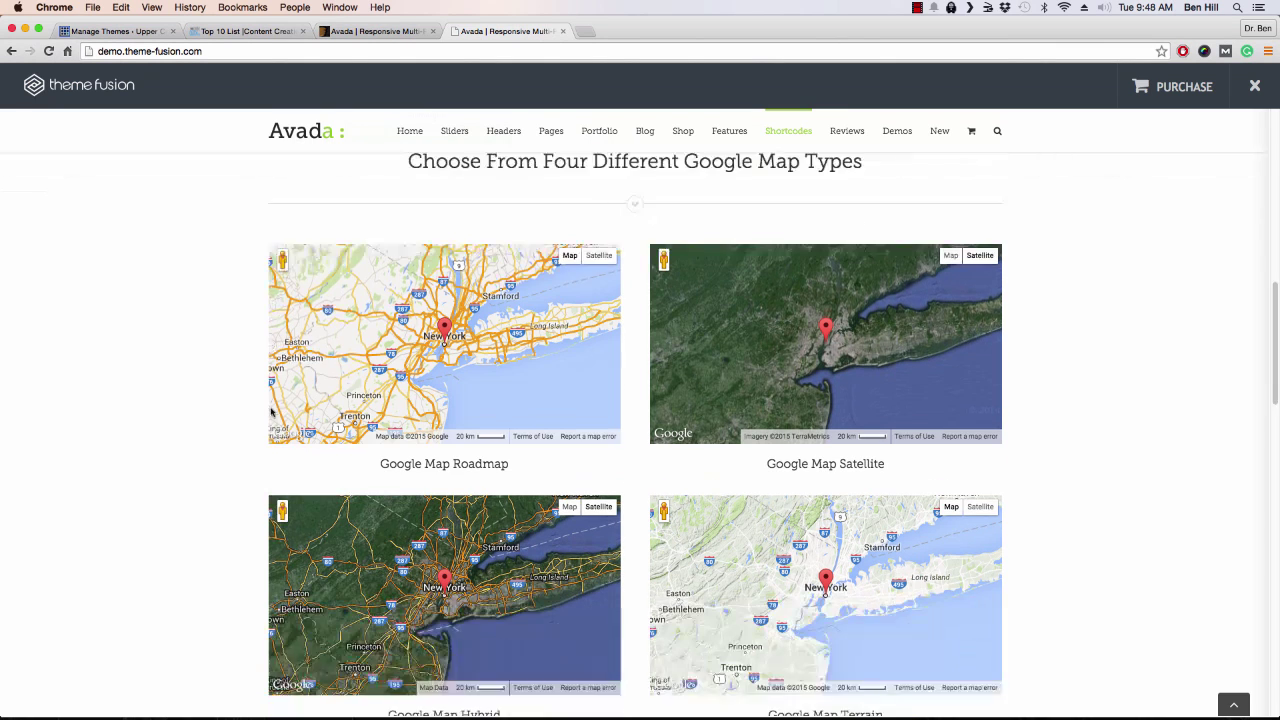
scroll(268, 410, "down", 4)
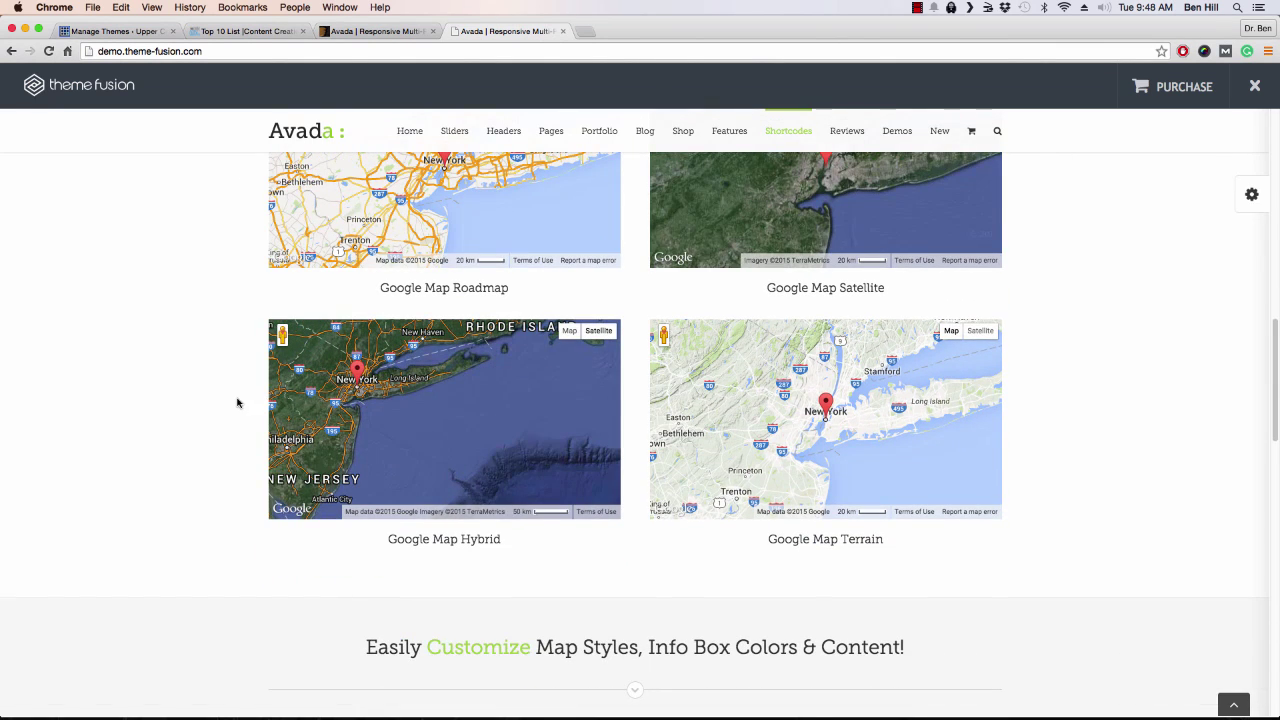
mouse_move(790, 141)
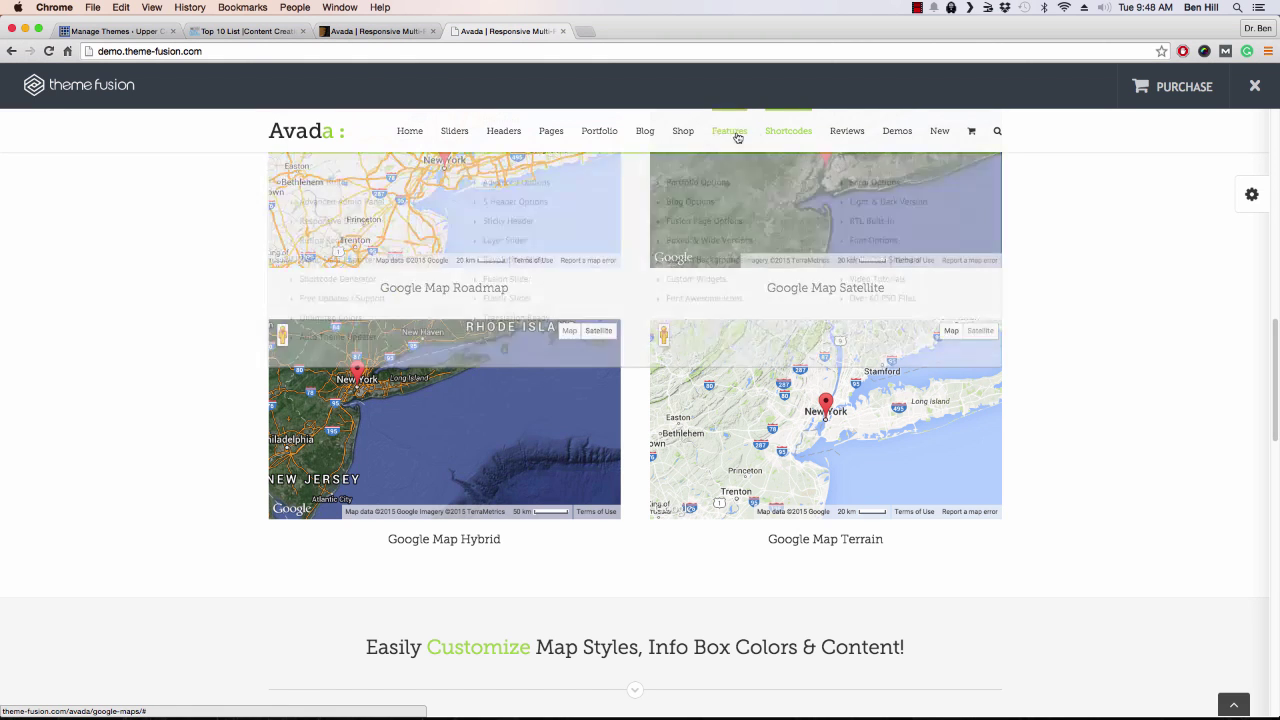
- Open the Home Version 5 sample homepage from the Home mega menu
mouse_move(735, 137)
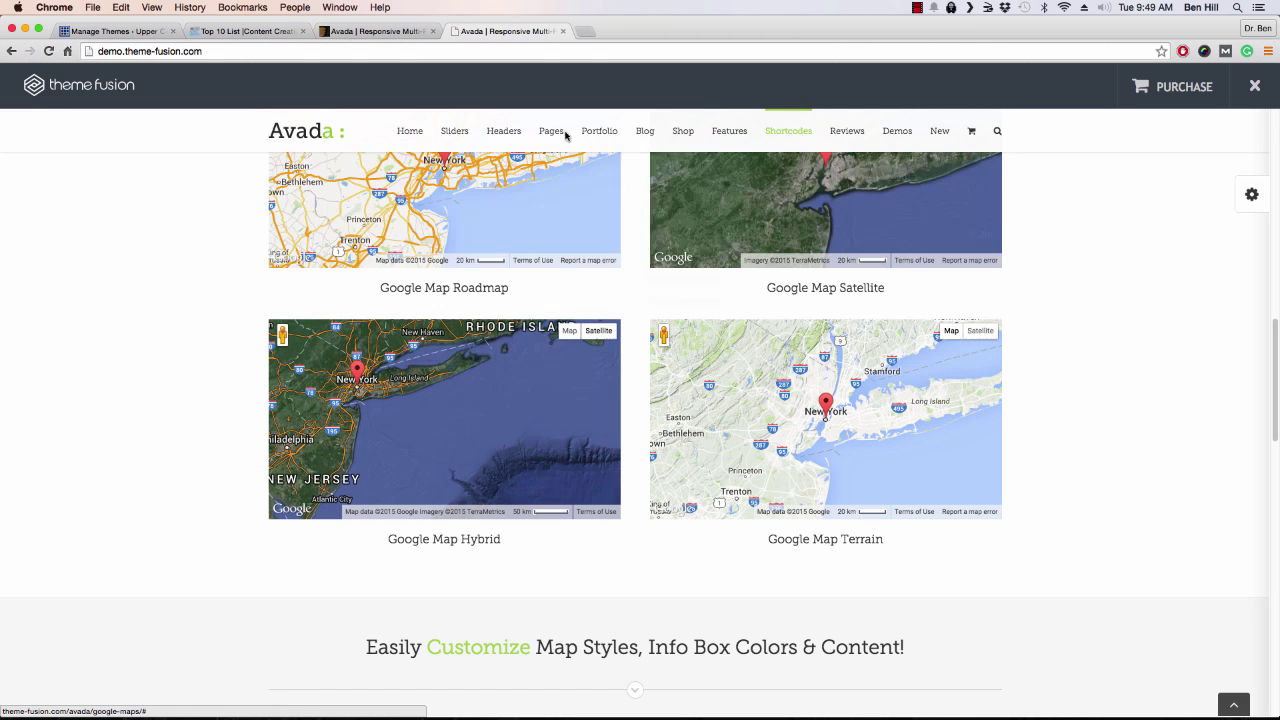
mouse_move(465, 141)
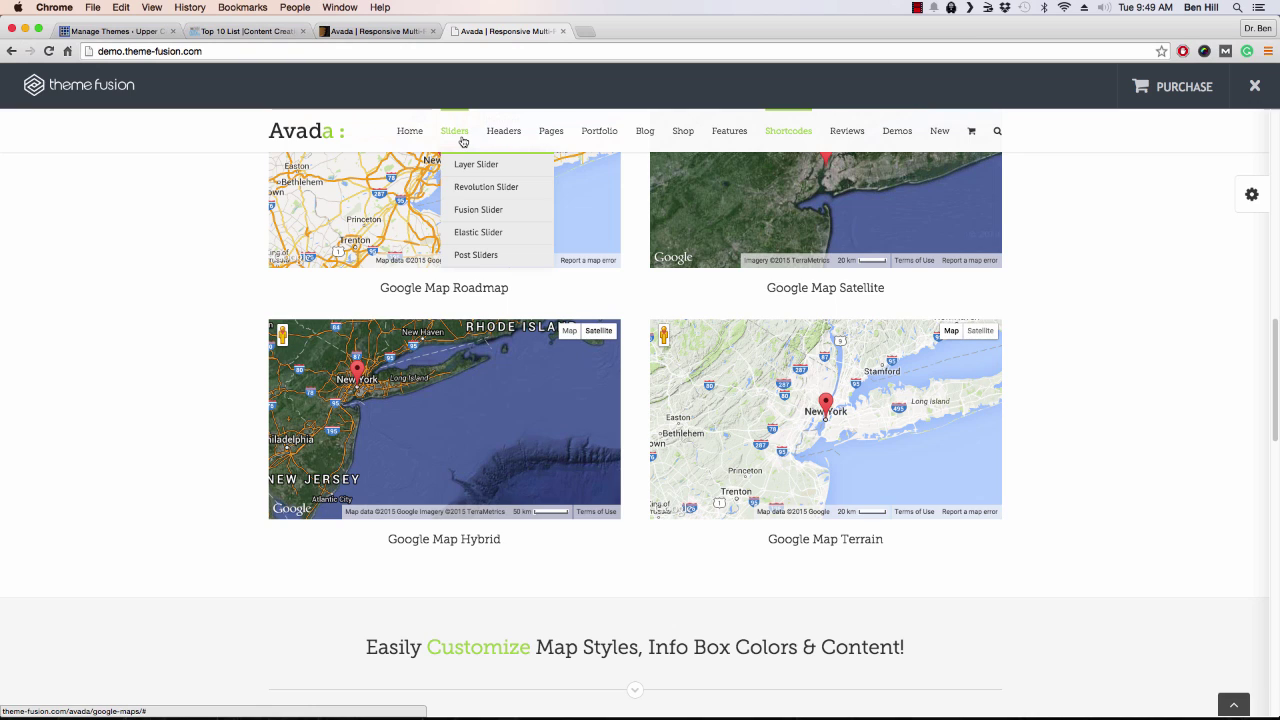
mouse_move(417, 133)
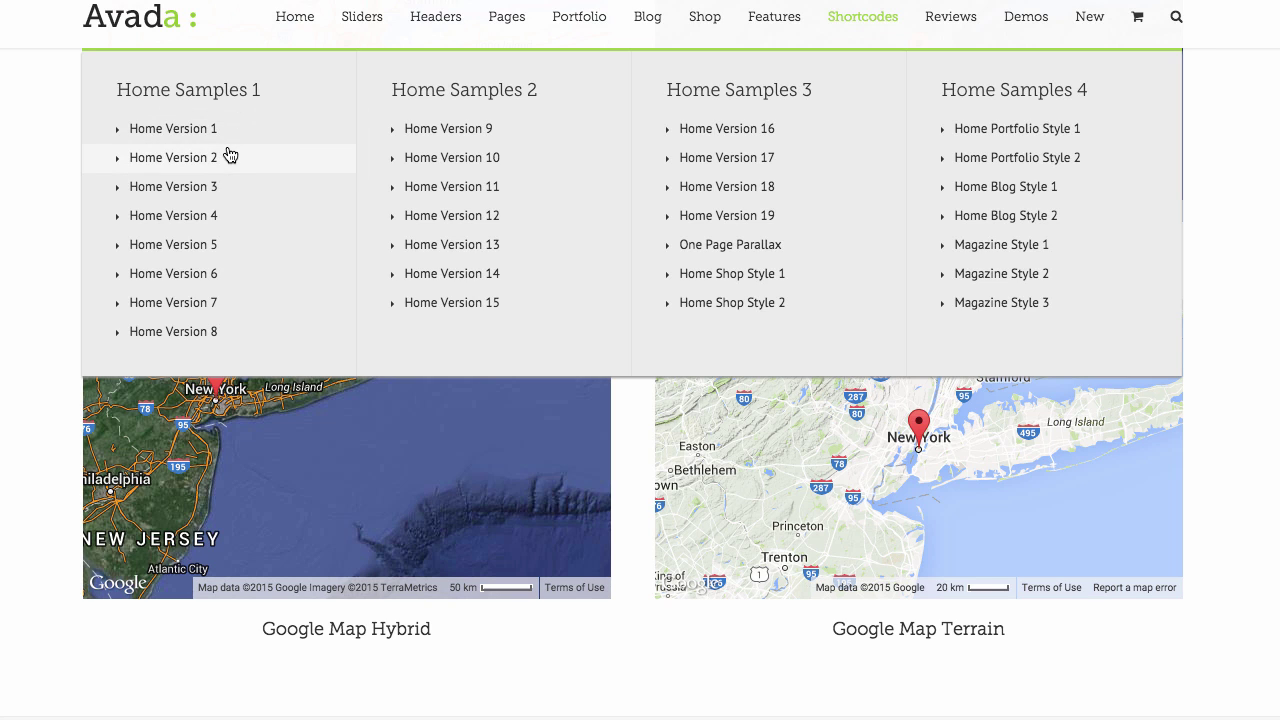
left_click(197, 258)
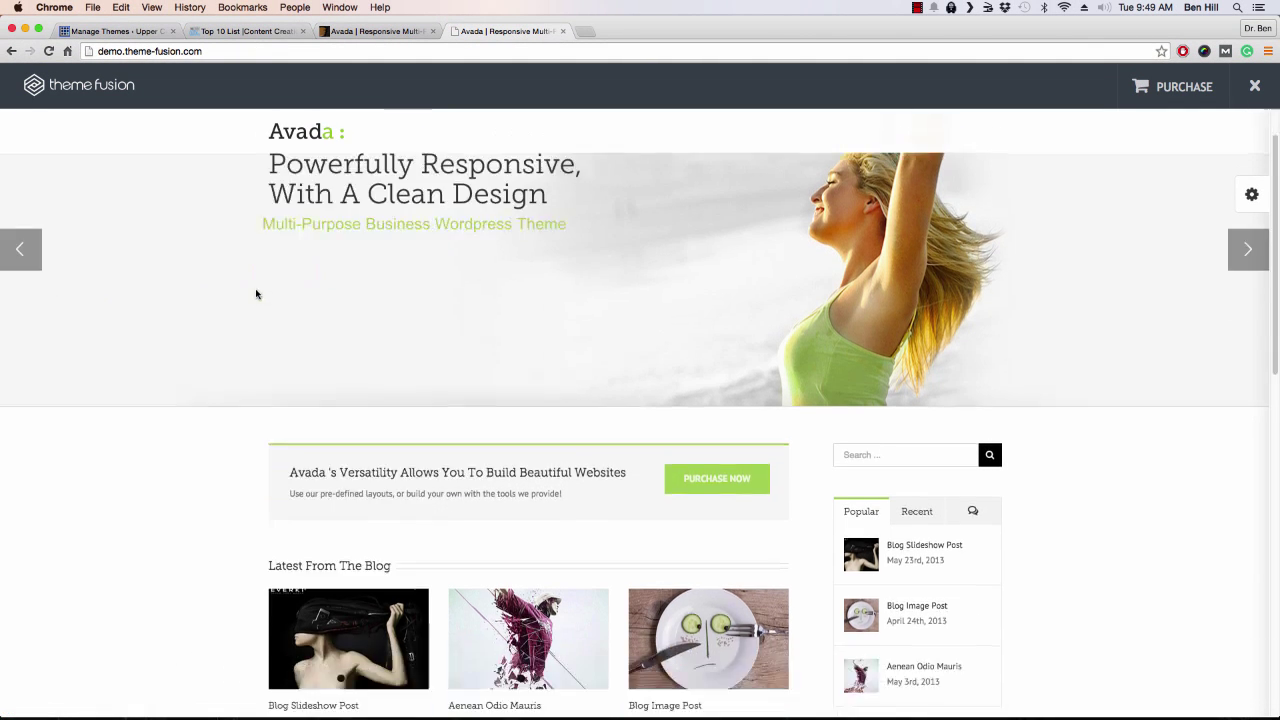
- Scroll through Home Version 5's blog, tabs and footer sections
scroll(255, 292, "down", 5)
scroll(255, 292, "down", 1)
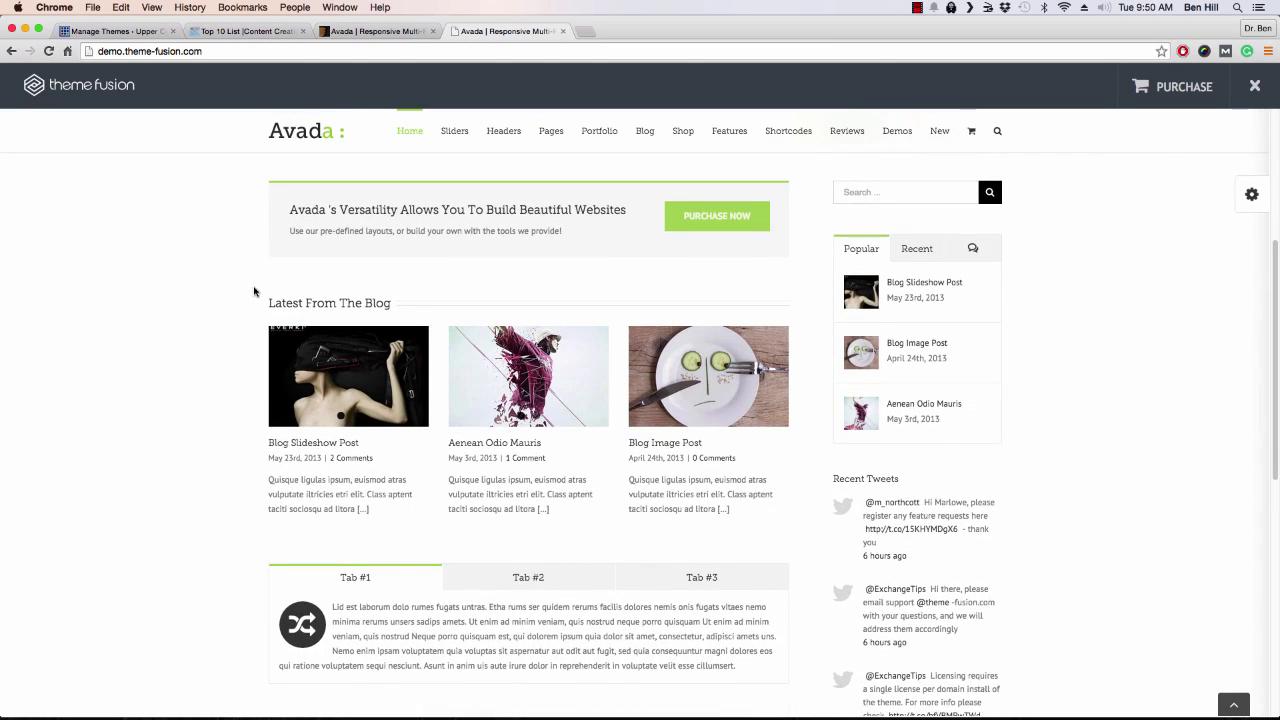
scroll(253, 291, "down", 4)
scroll(253, 291, "down", 3)
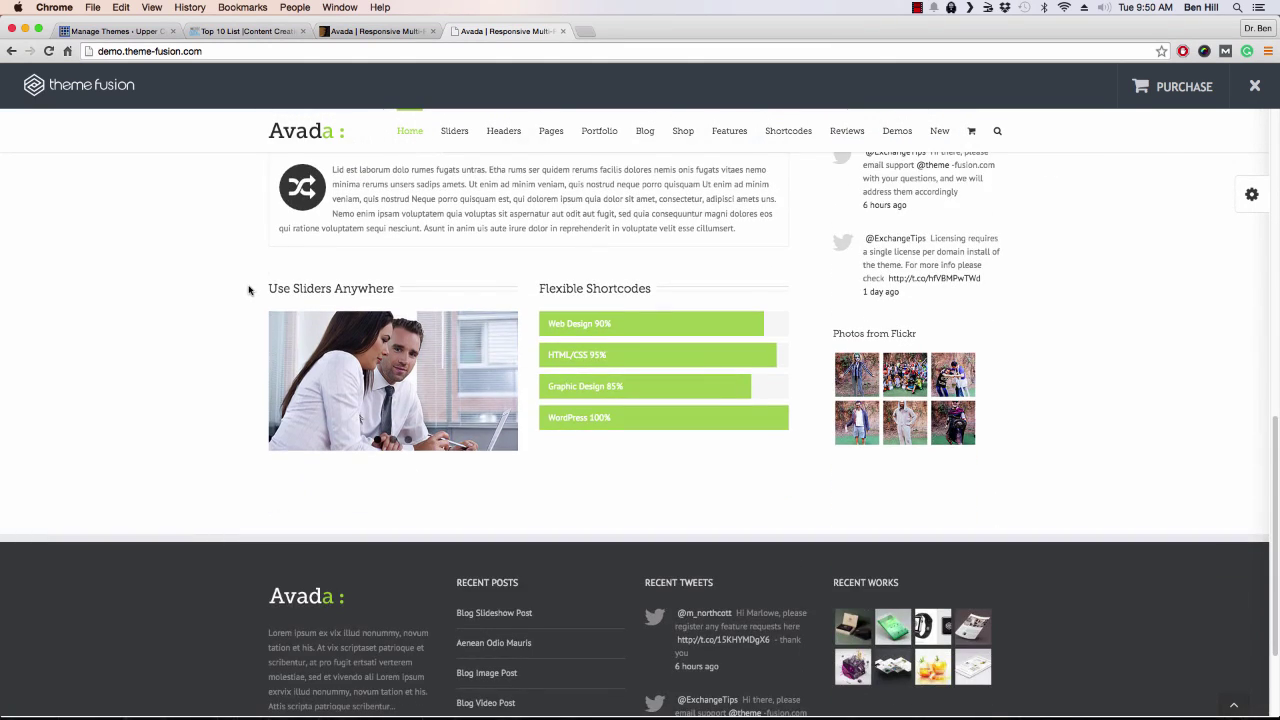
scroll(252, 288, "up", 15)
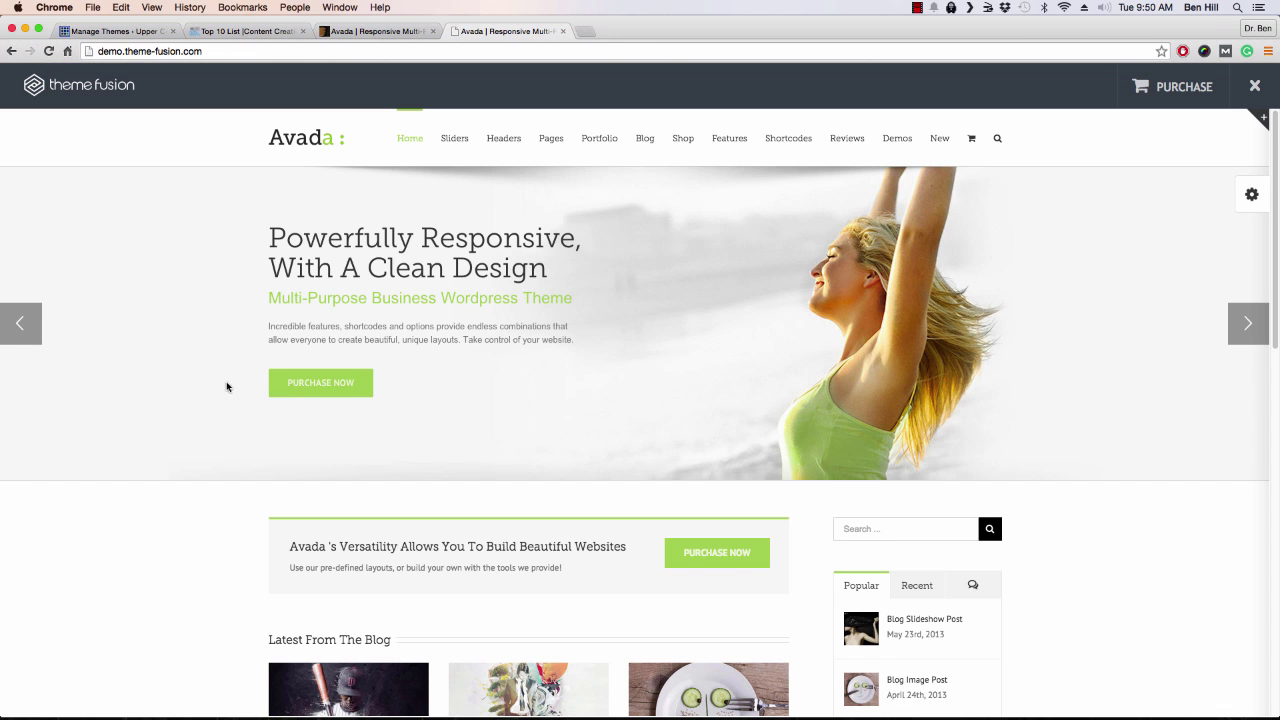
scroll(227, 387, "down", 3)
scroll(225, 385, "down", 1)
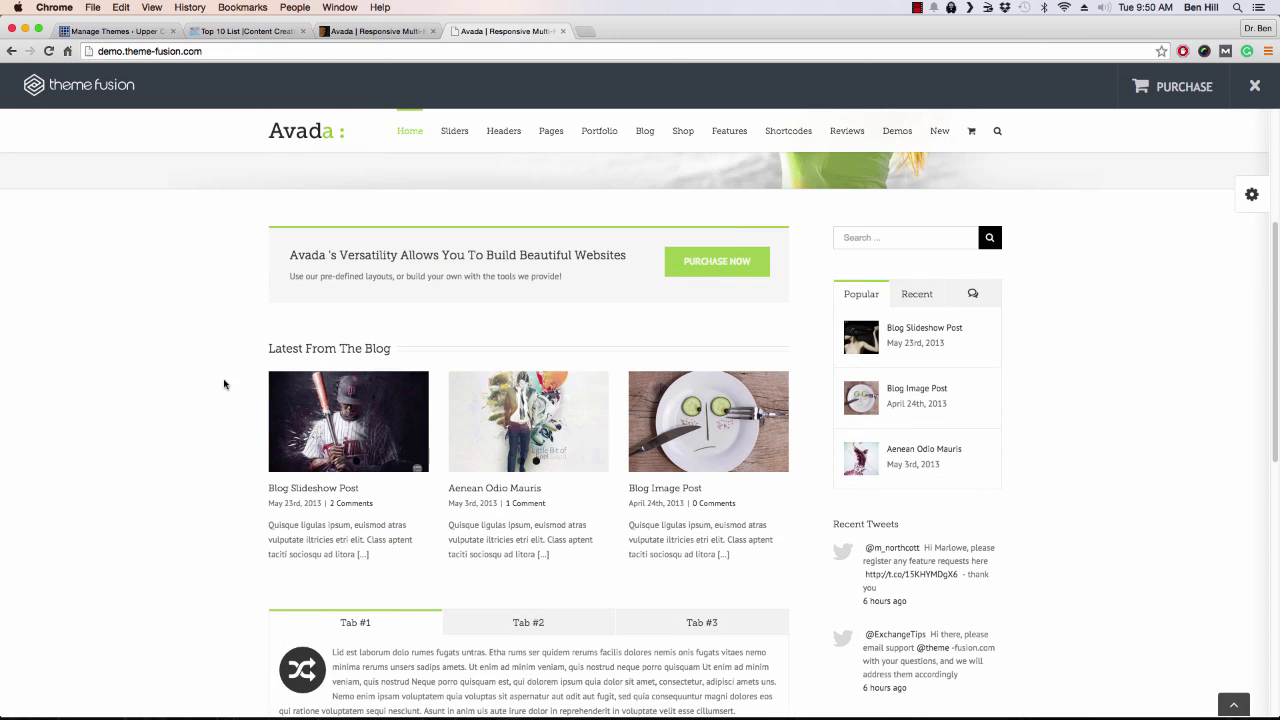
scroll(225, 384, "up", 3)
mouse_move(411, 137)
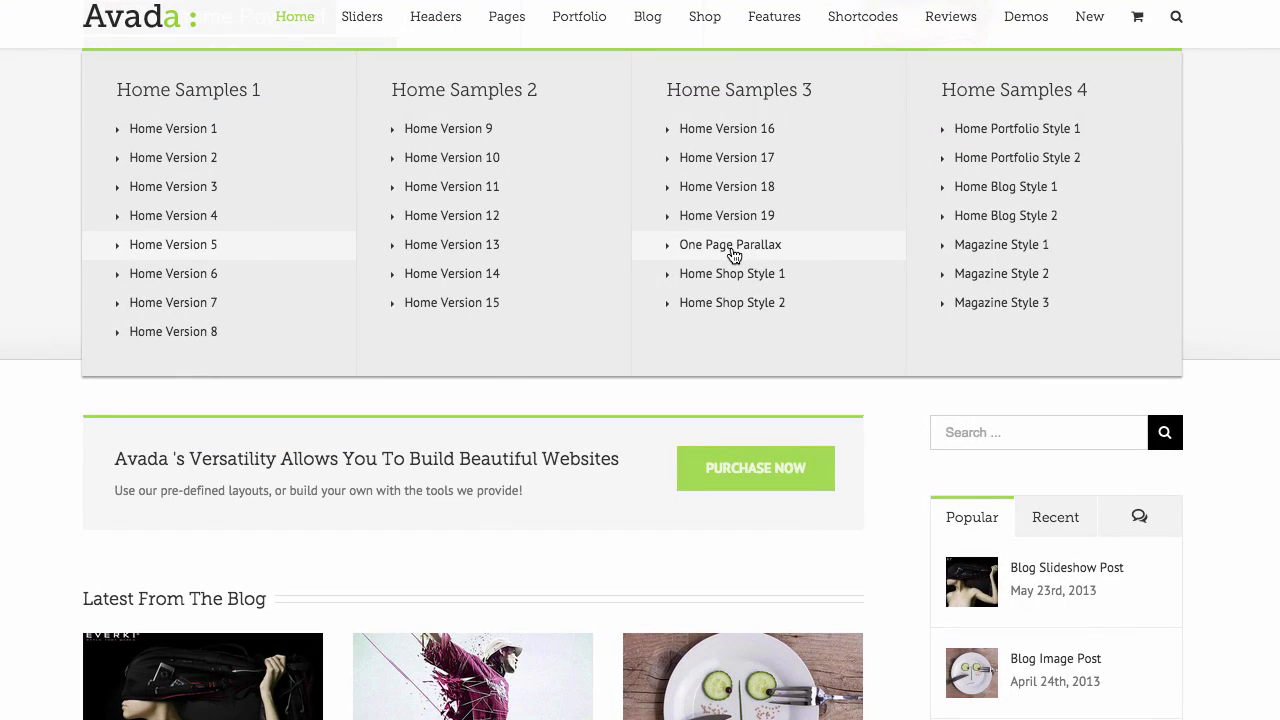
- Open the One Page Parallax sample page and scroll down through its features section
left_click(733, 256)
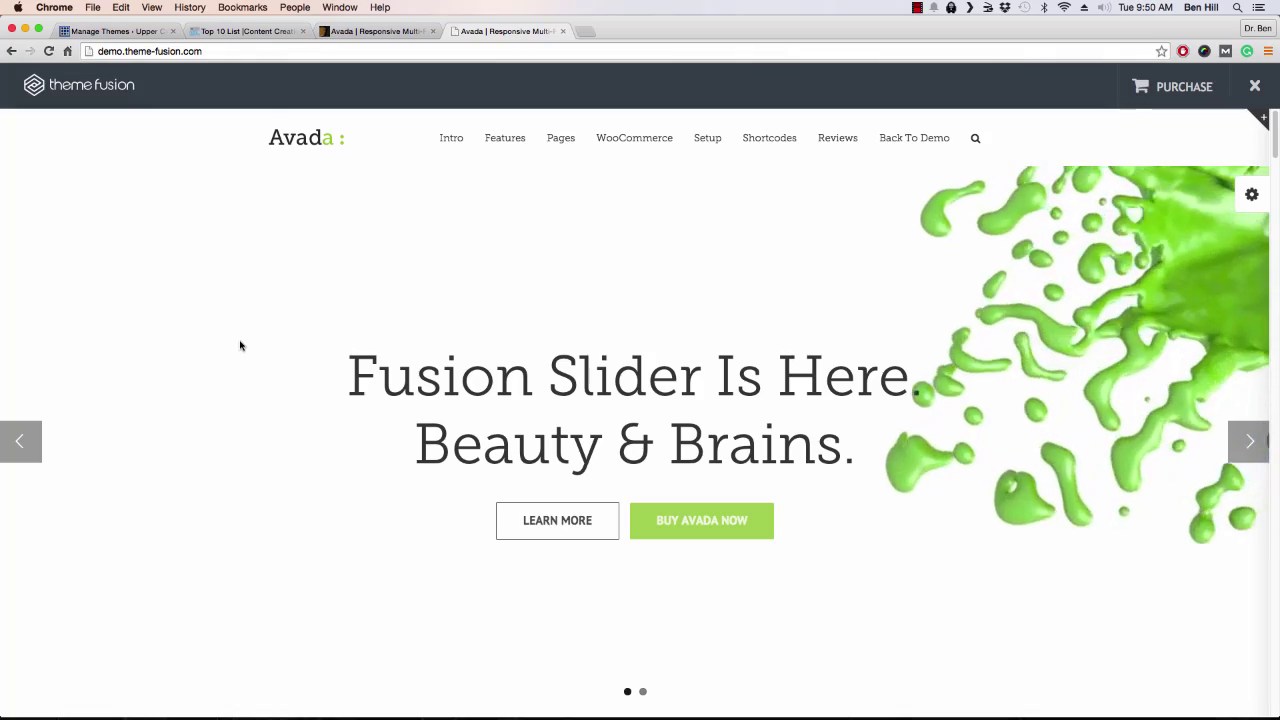
scroll(240, 345, "down", 5)
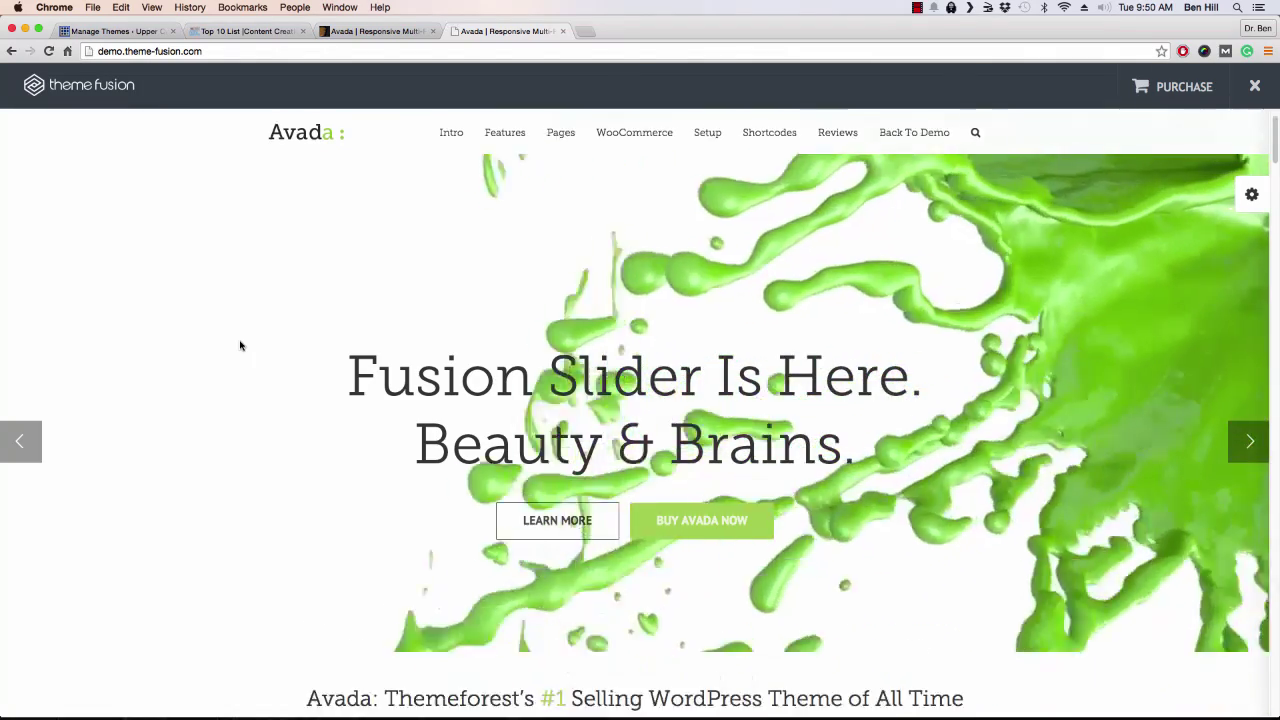
scroll(229, 338, "down", 3)
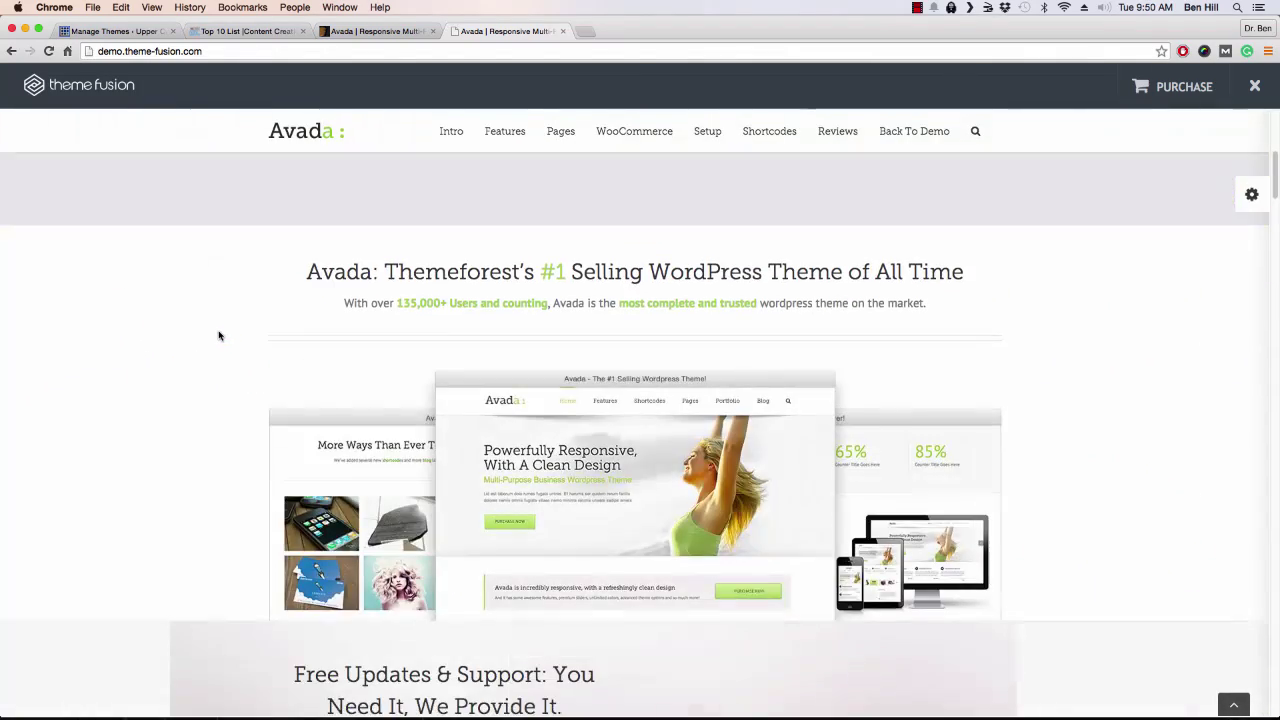
scroll(217, 335, "down", 3)
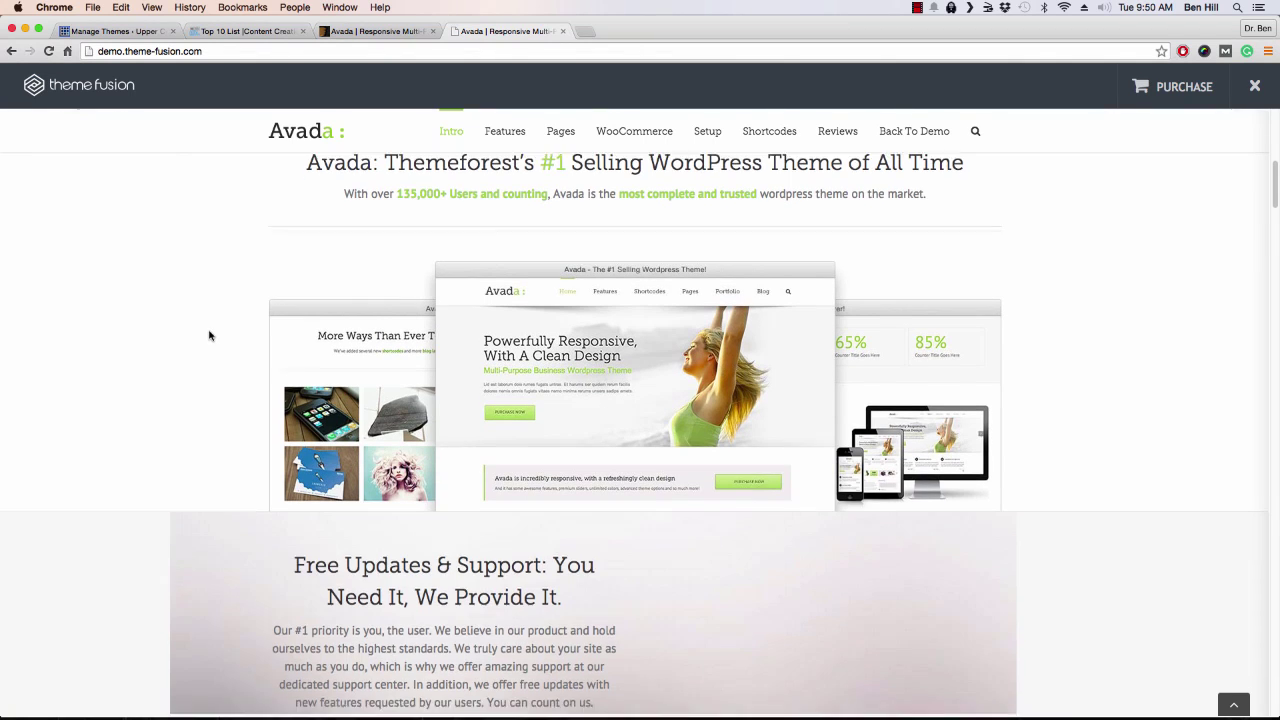
scroll(207, 335, "down", 5)
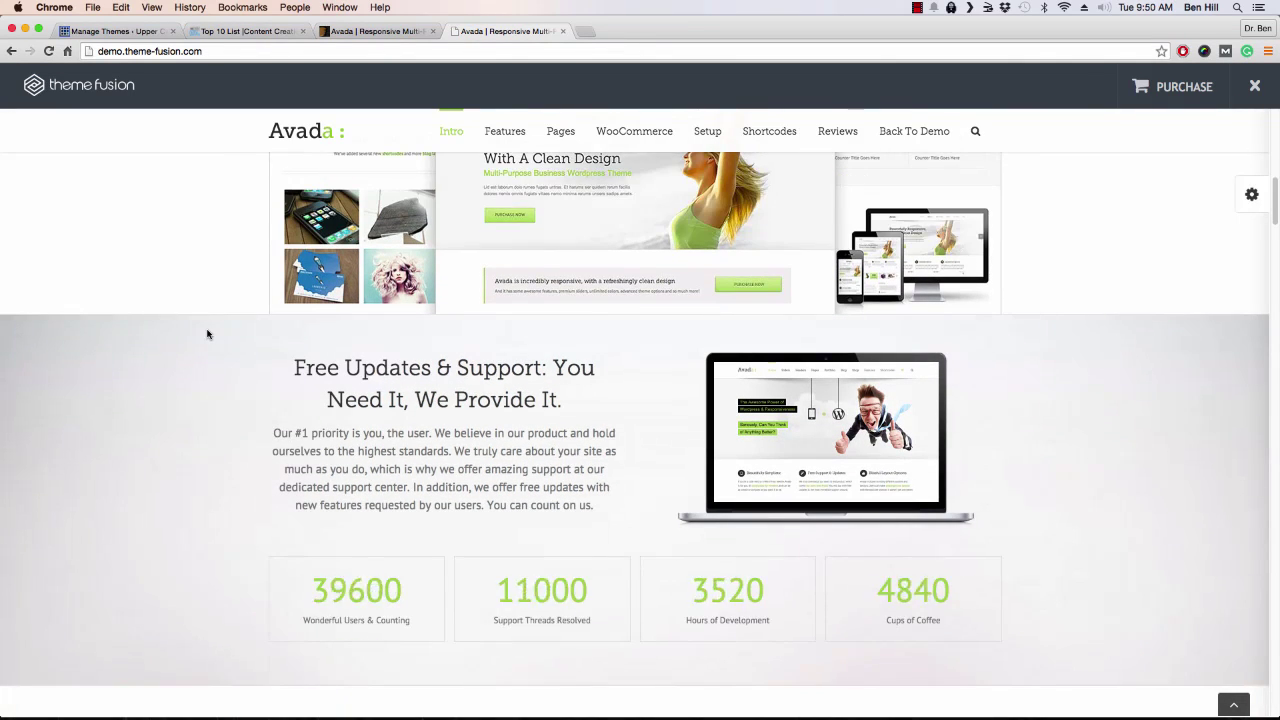
scroll(251, 403, "down", 7)
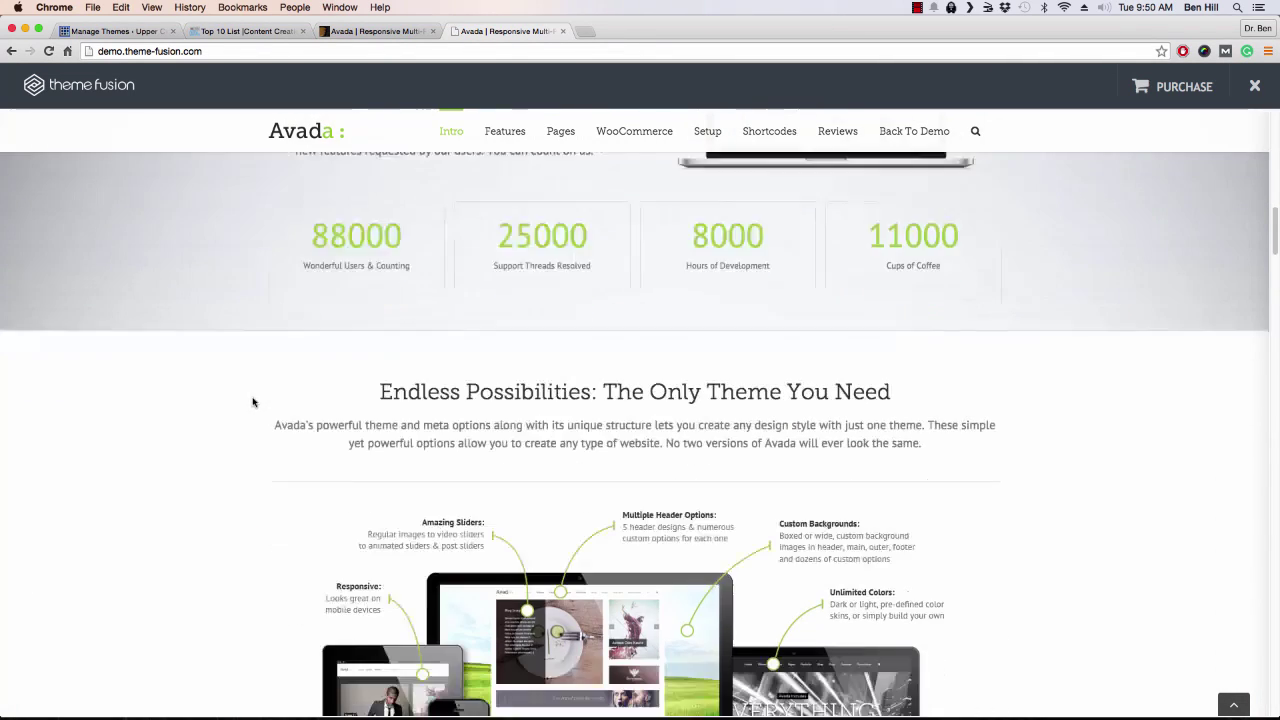
scroll(252, 400, "down", 5)
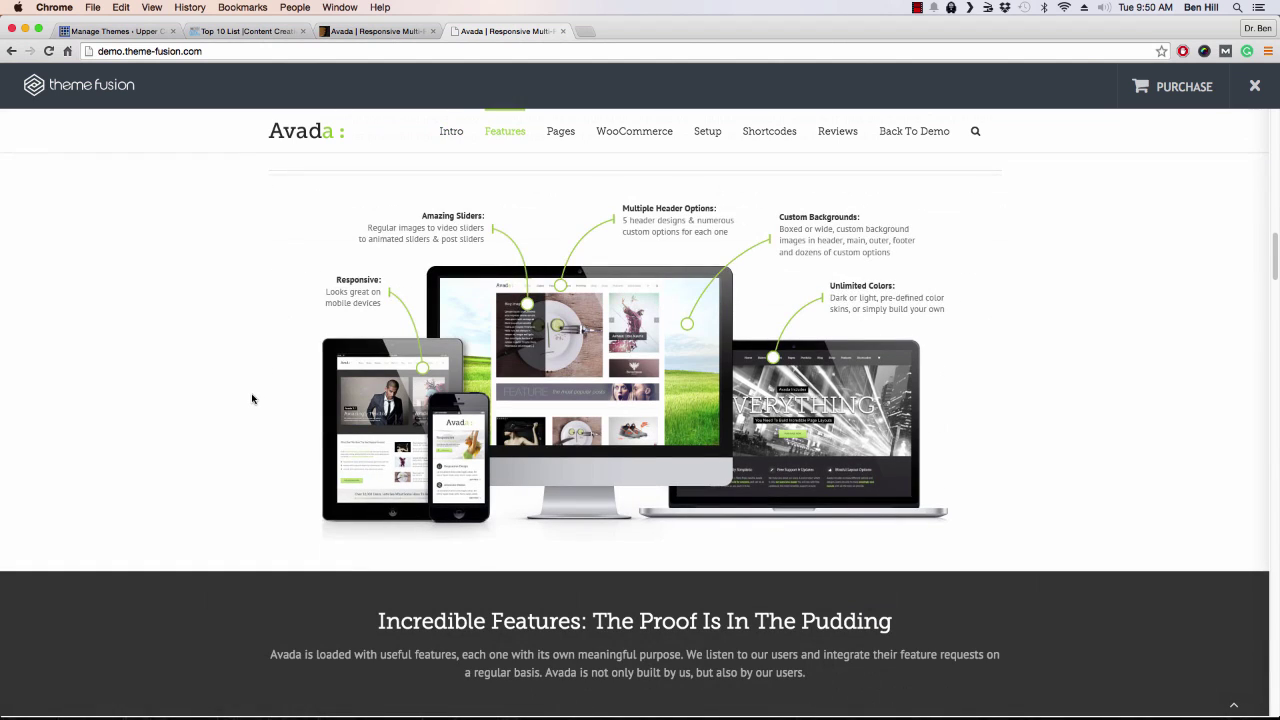
scroll(252, 399, "down", 8)
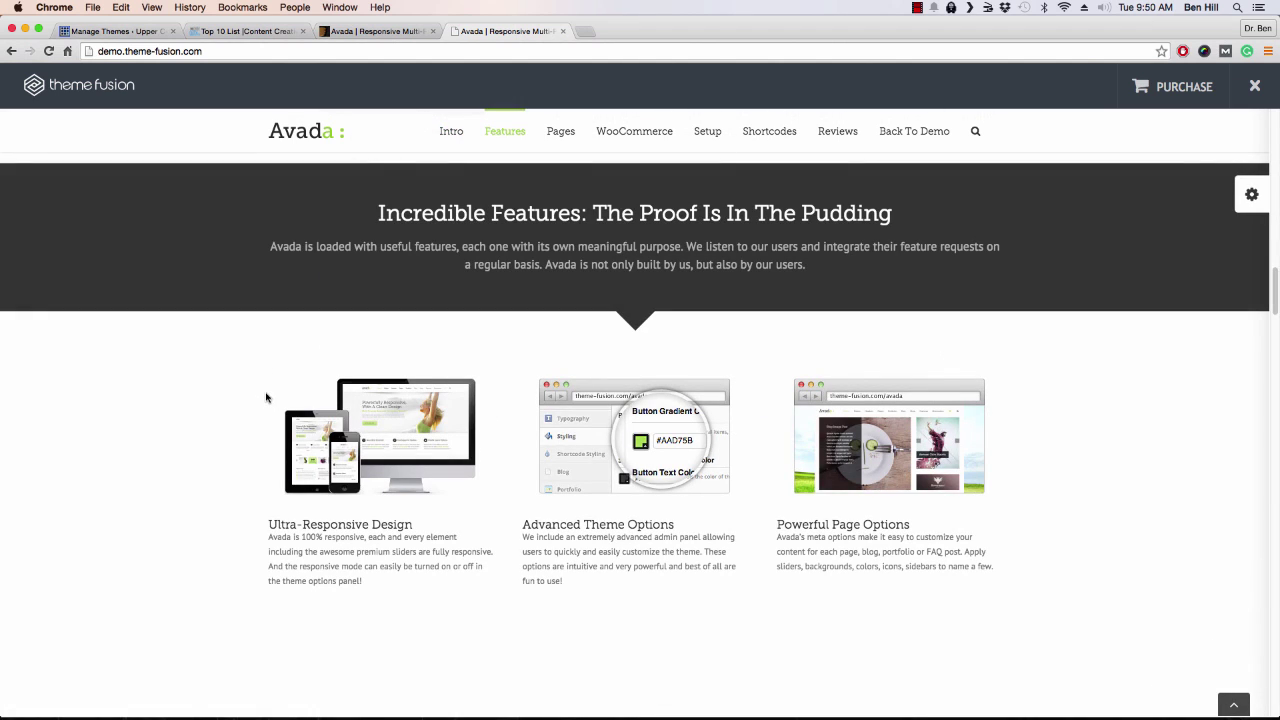
scroll(266, 398, "down", 1)
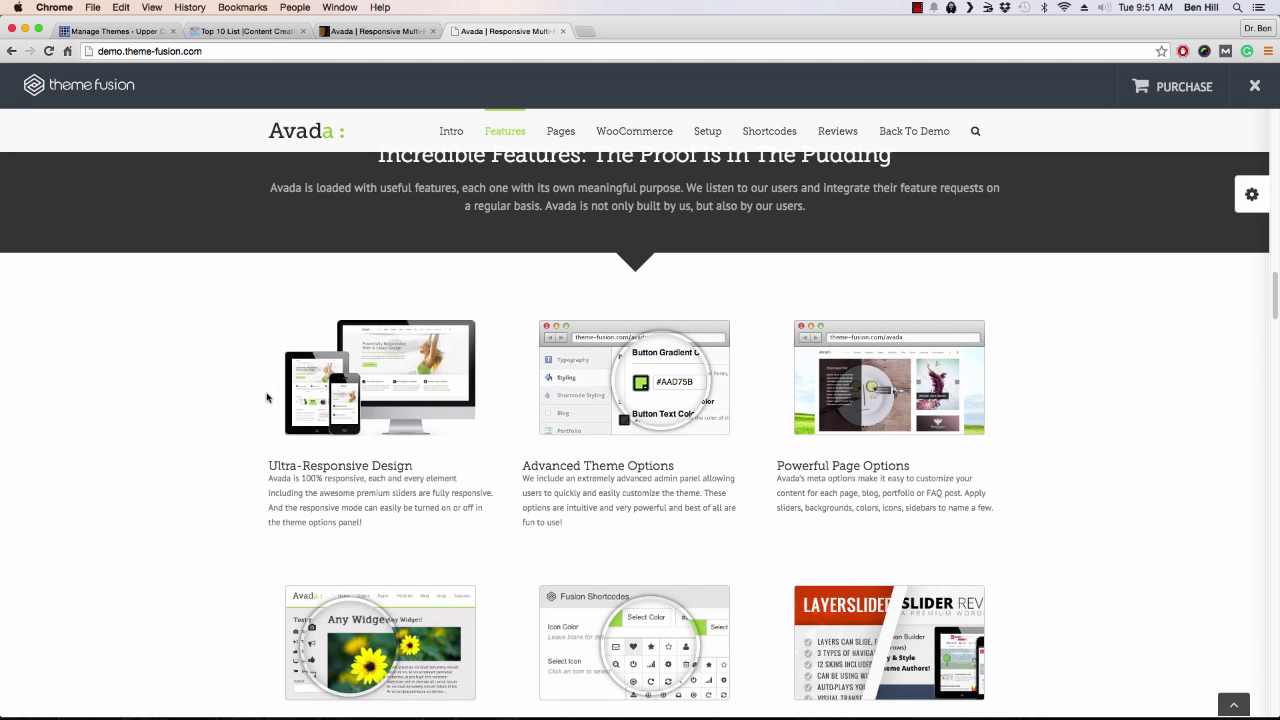
- Scroll to the end of the features, then back up to the Fusion Slider hero
scroll(266, 398, "down", 5)
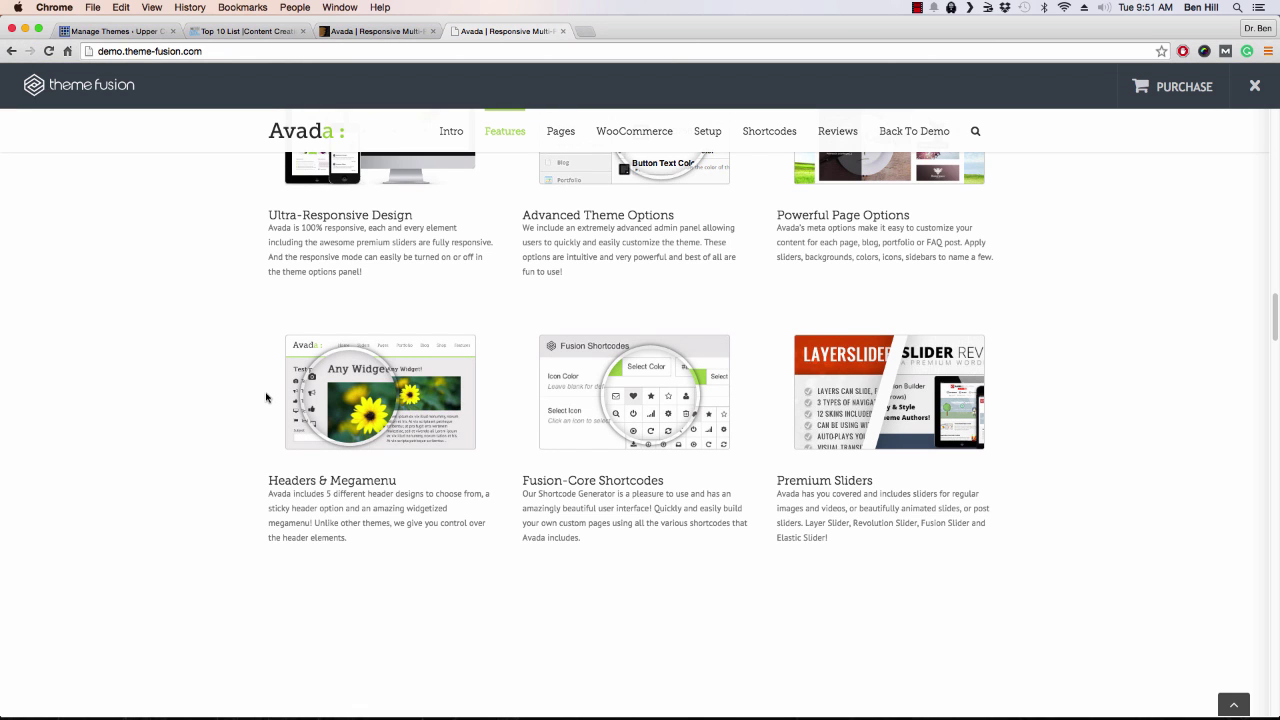
scroll(272, 340, "down", 3)
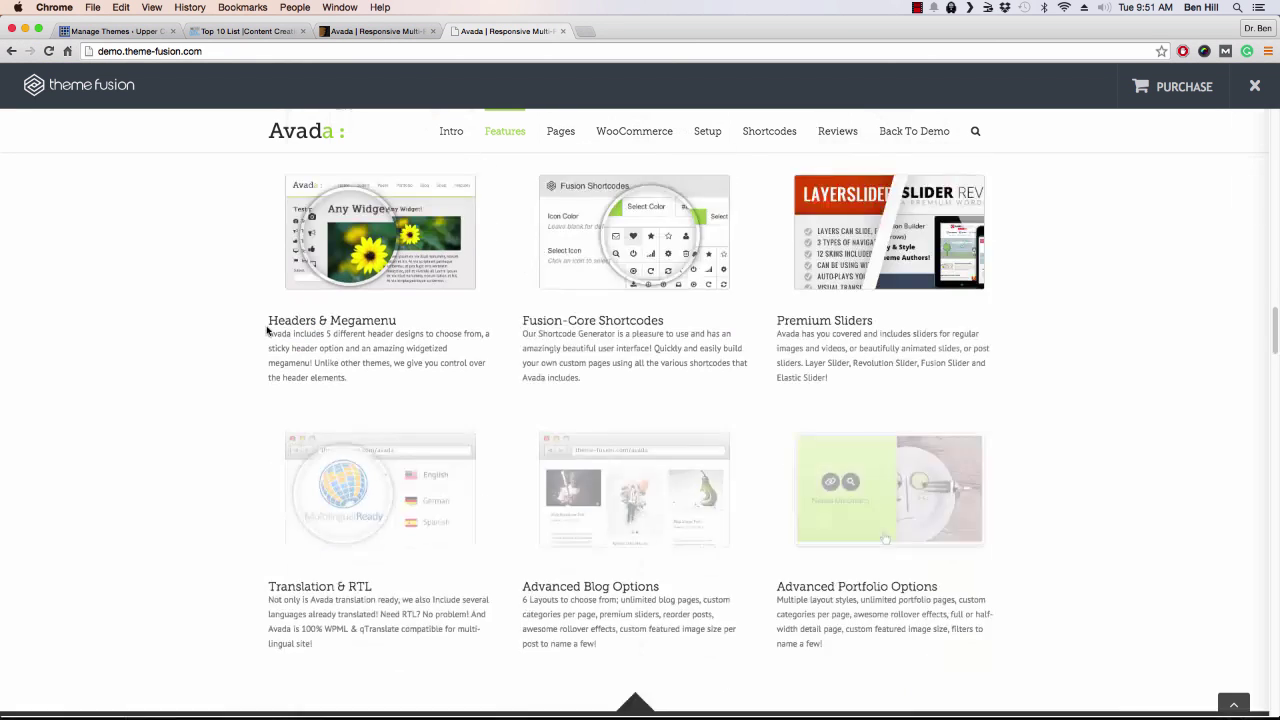
scroll(265, 330, "down", 3)
scroll(257, 337, "down", 1)
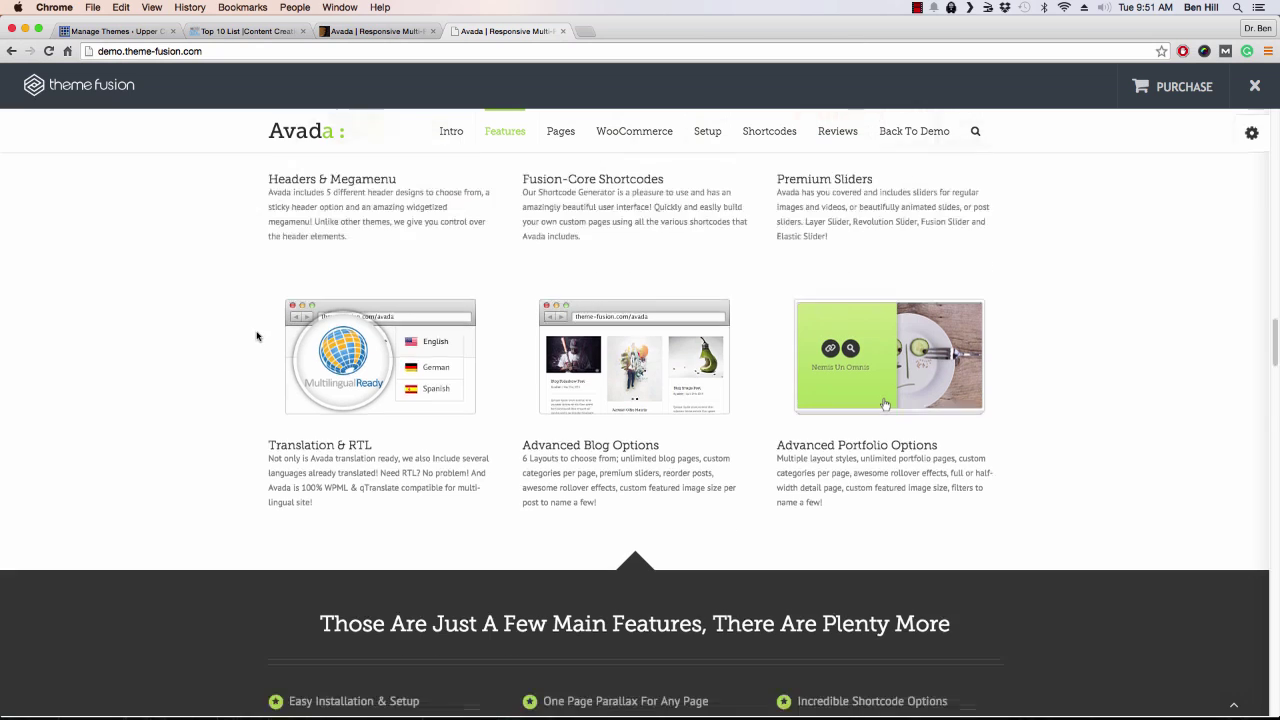
scroll(444, 228, "up", 9)
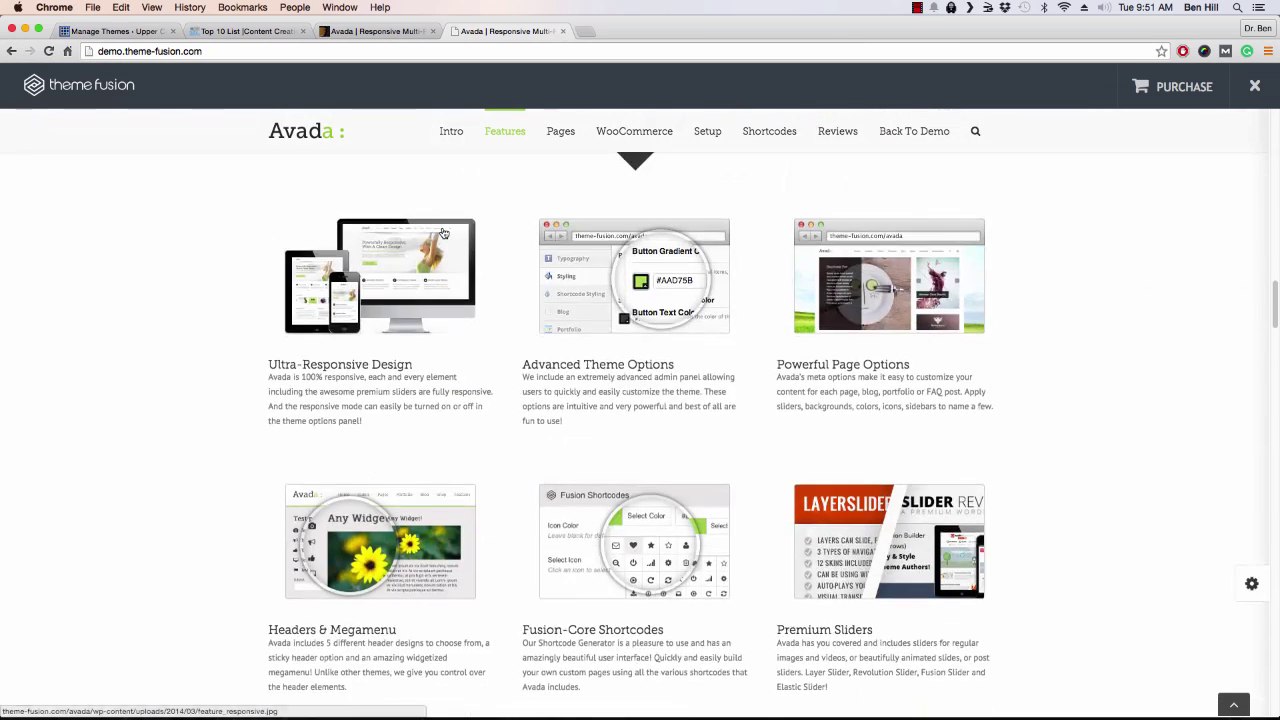
scroll(444, 232, "up", 20)
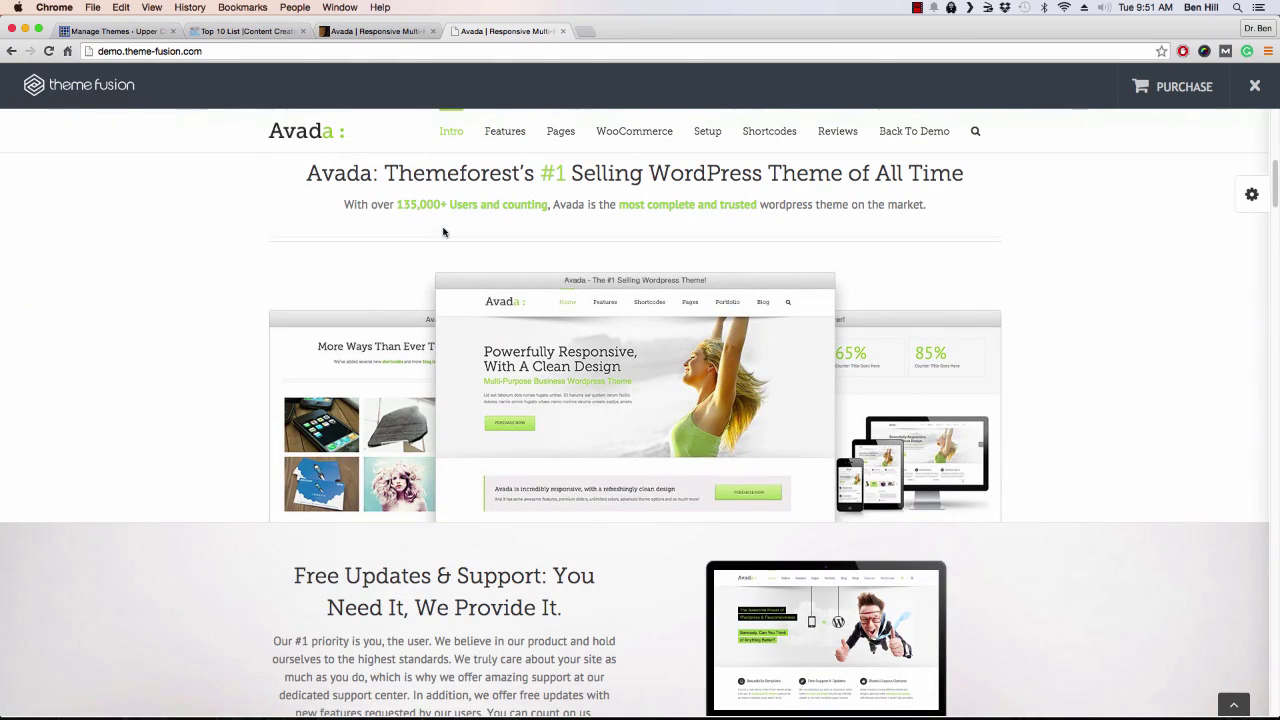
scroll(280, 194, "up", 8)
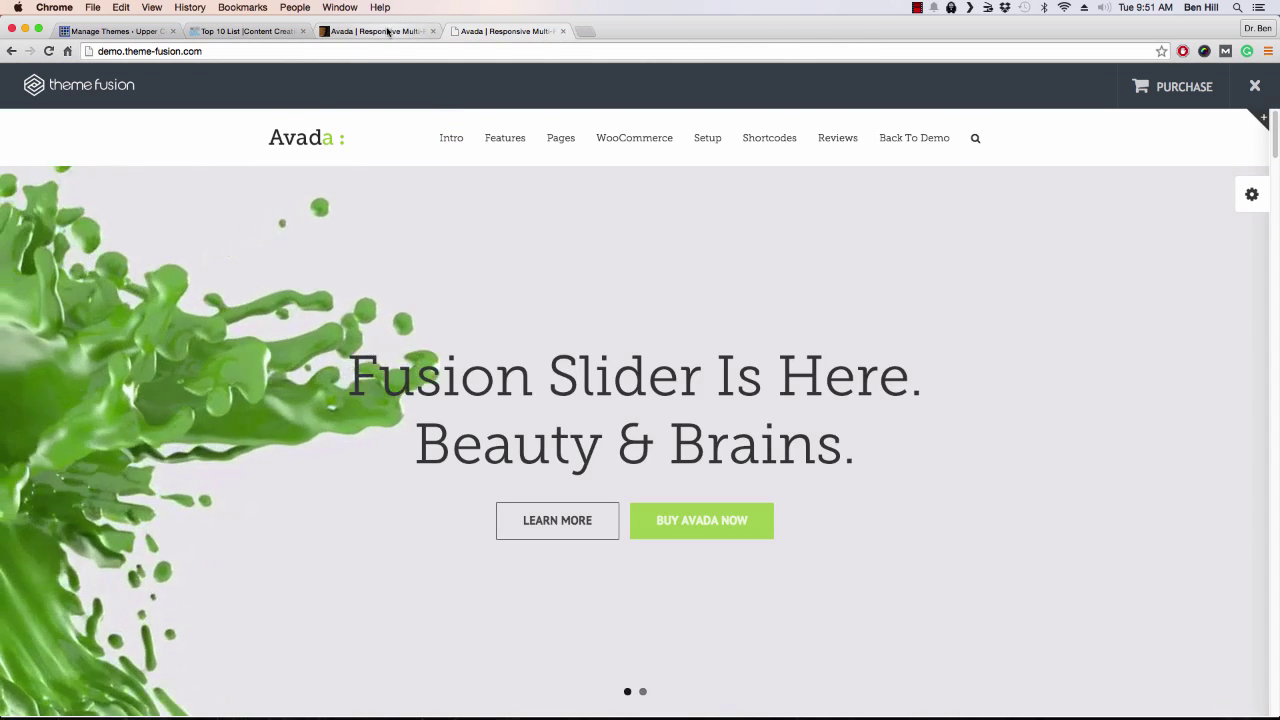
- Return to the ThemeForest Avada item page, scroll to its top, then go to WordPress's Themes page
left_click(388, 31)
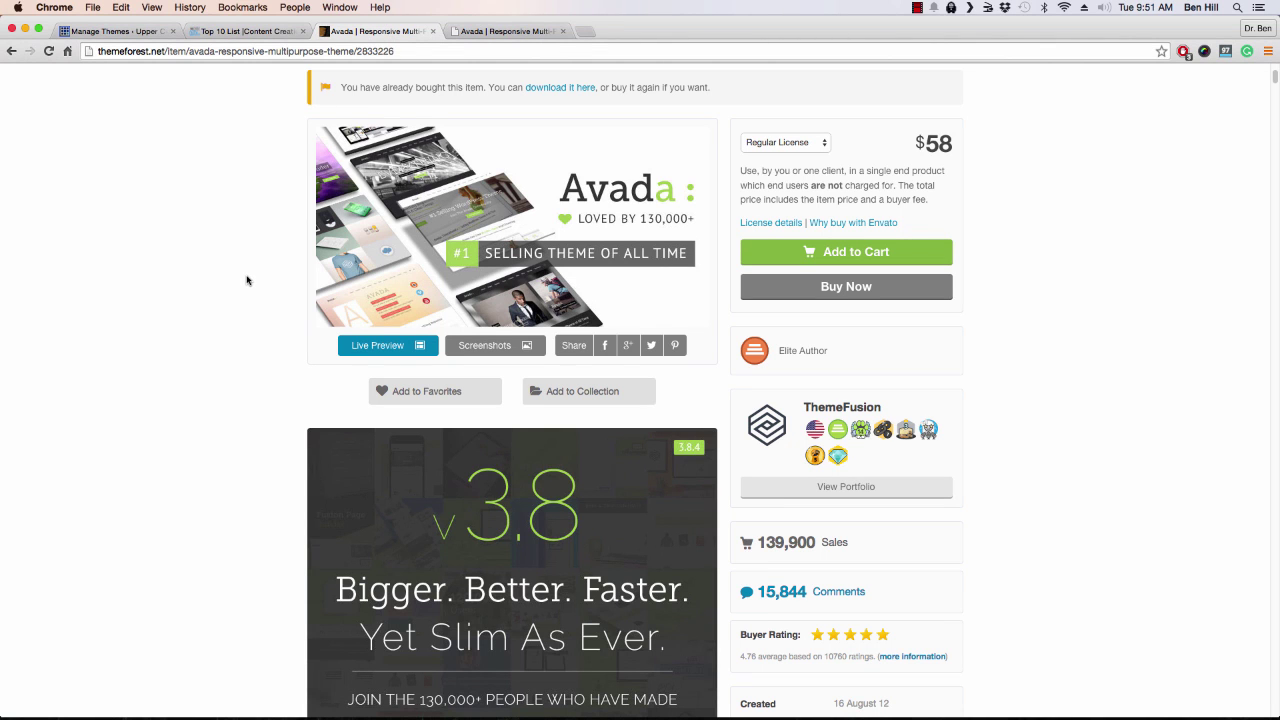
scroll(1102, 316, "up", 4)
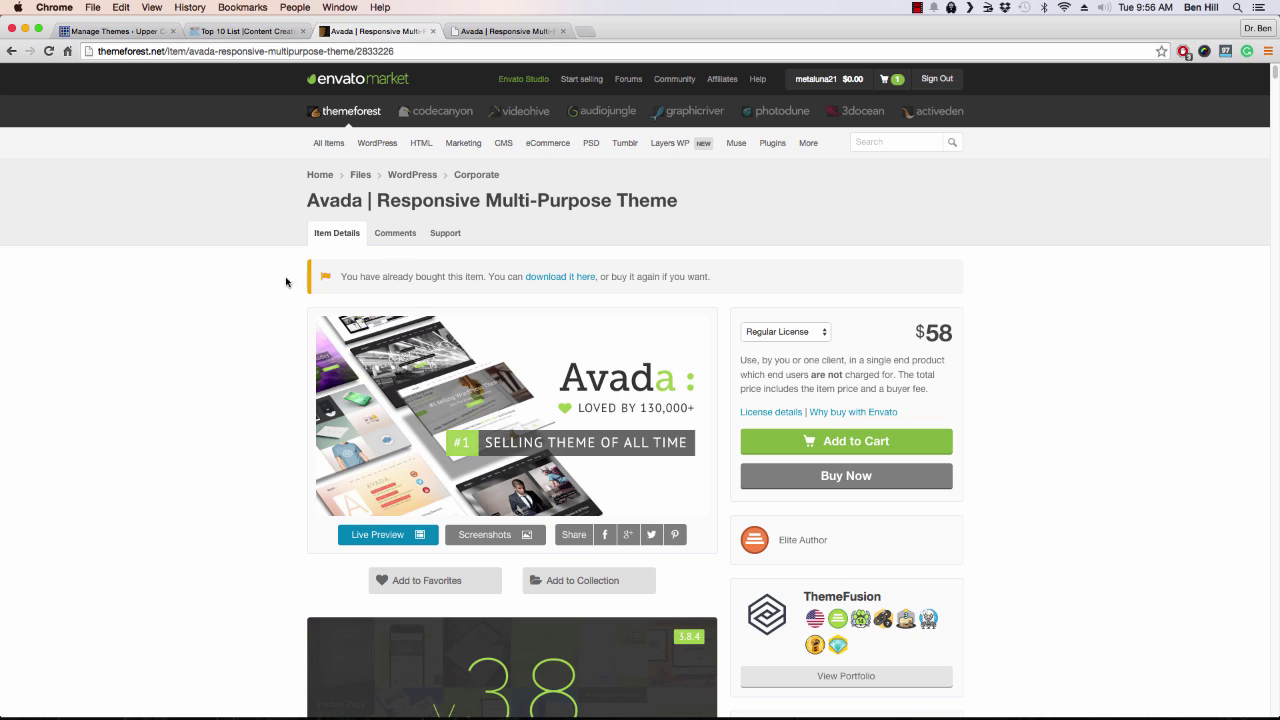
left_click(128, 32)
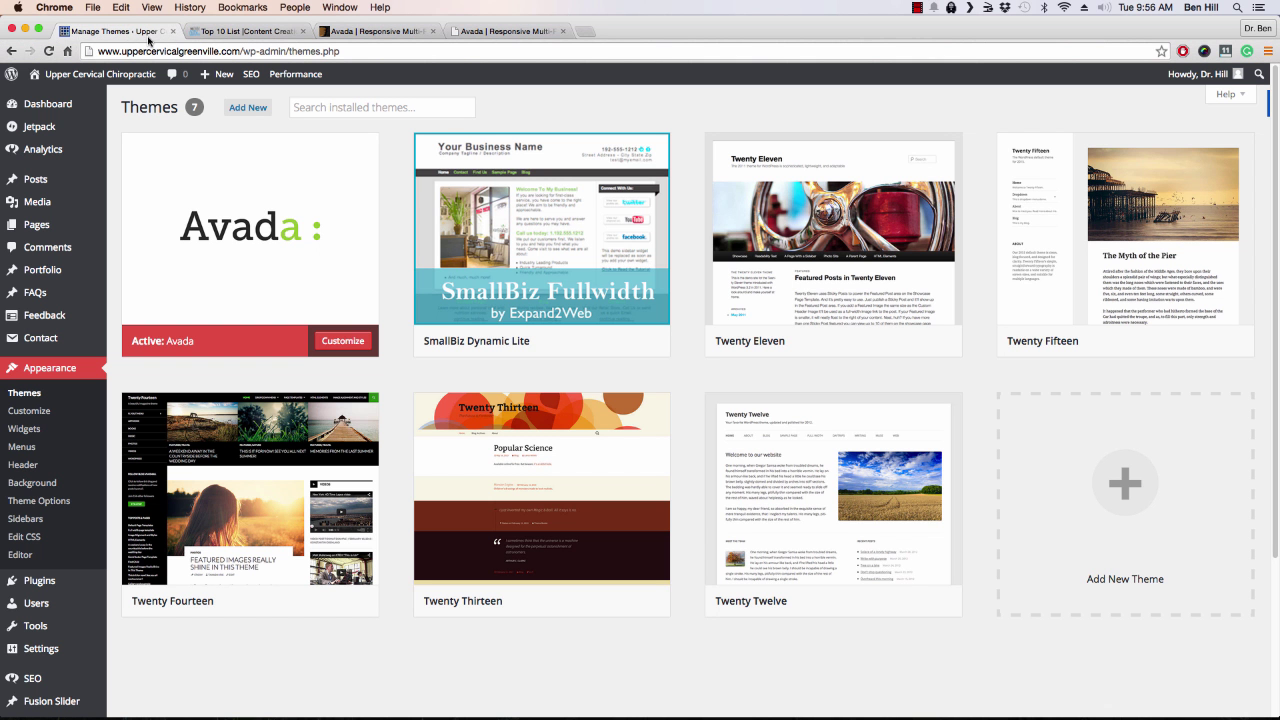
- Go to Add New themes and bring up the Upload Theme form
mouse_move(314, 260)
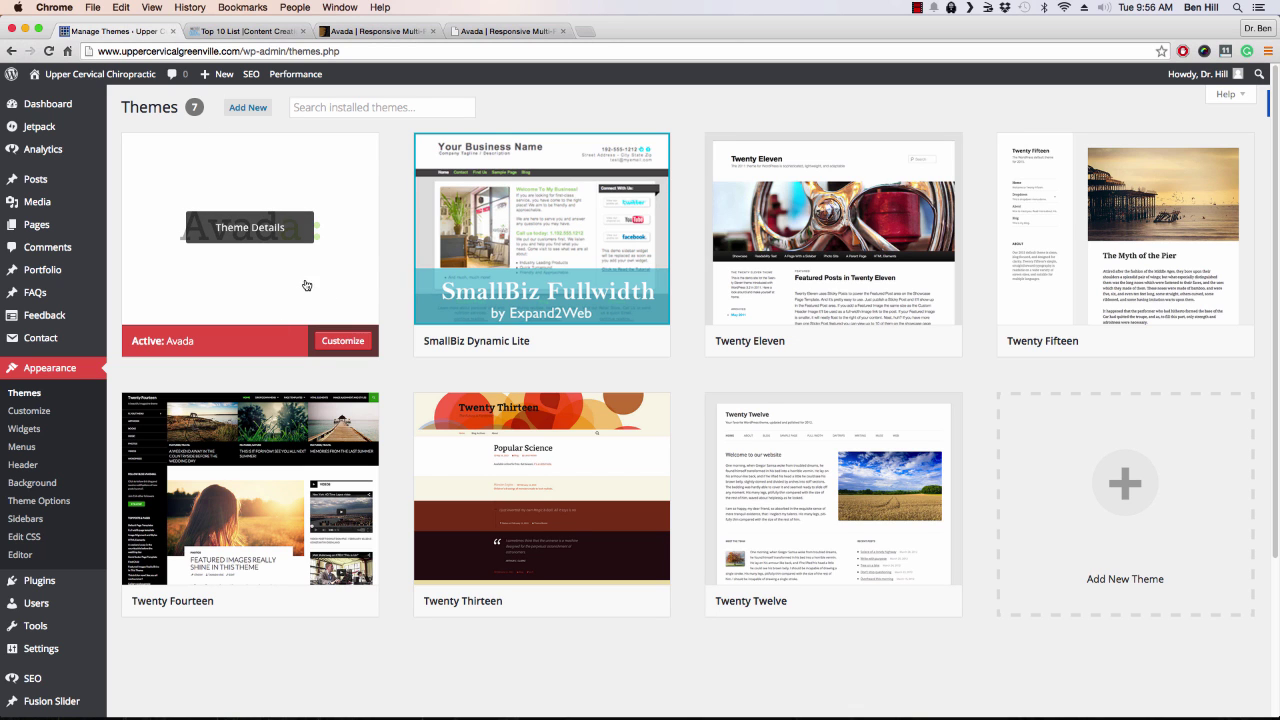
mouse_move(465, 457)
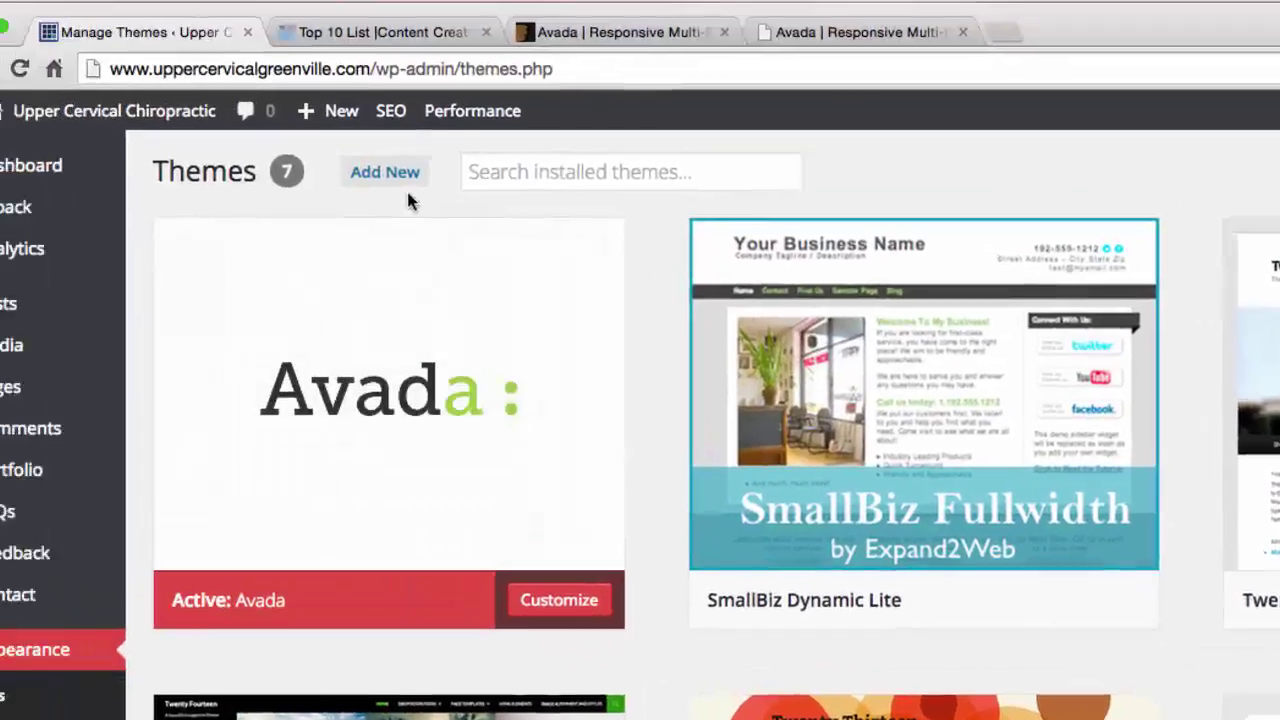
key("super+r")
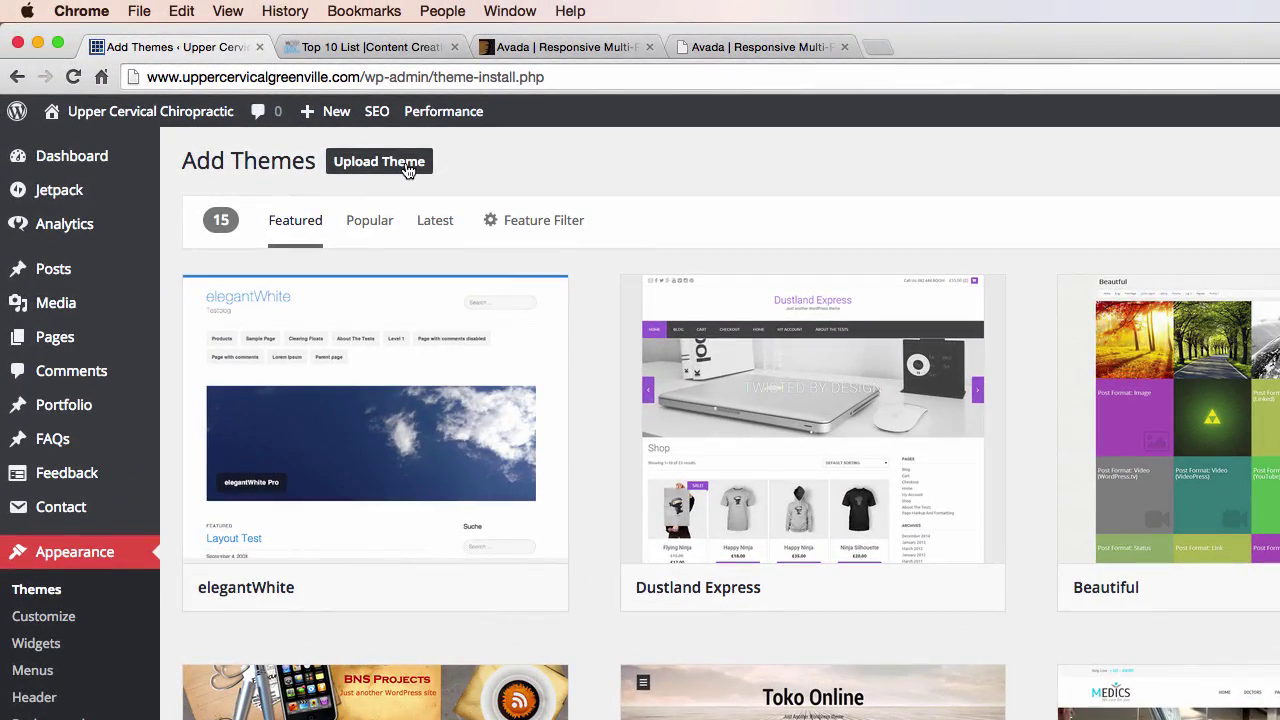
left_click(407, 167)
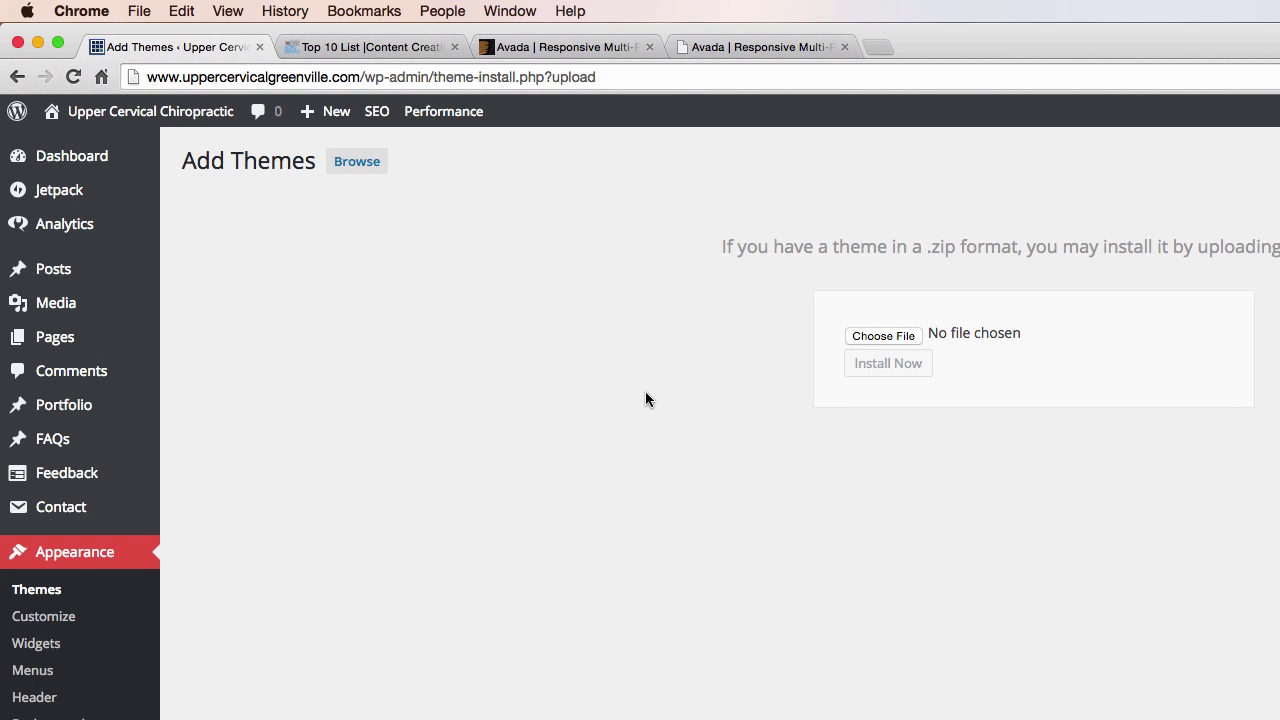
left_click(880, 337)
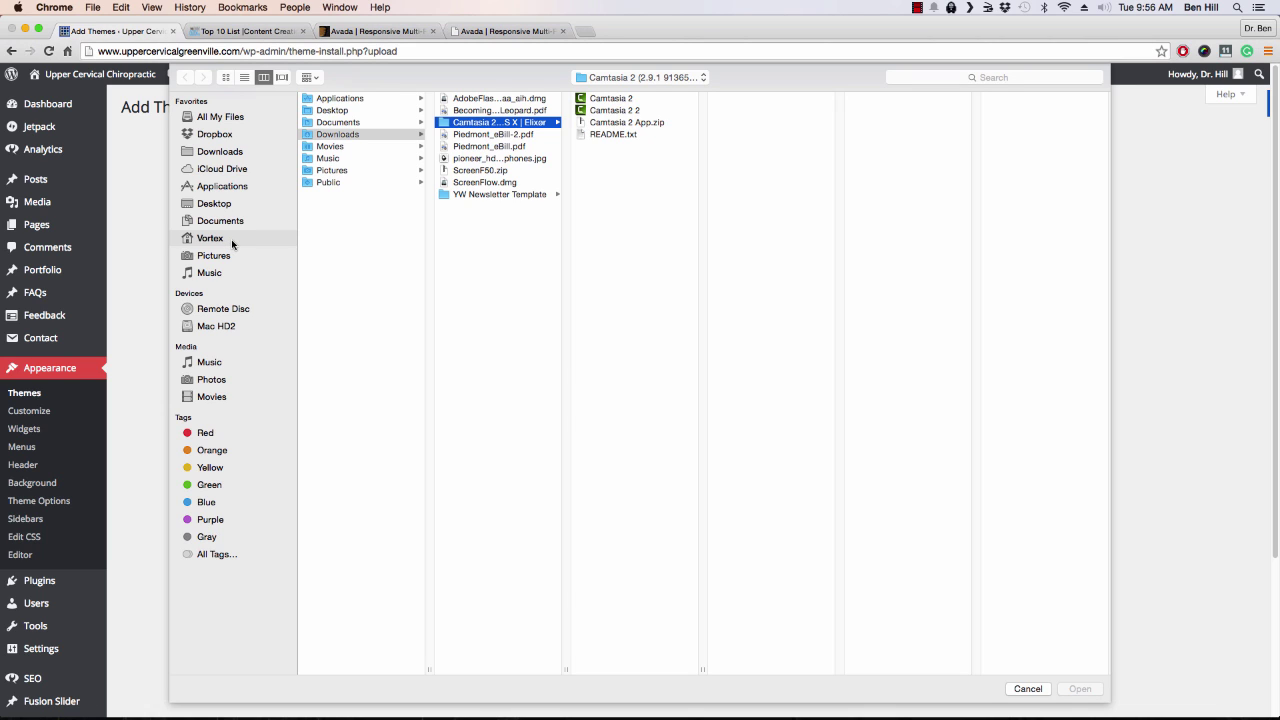
key("Escape")
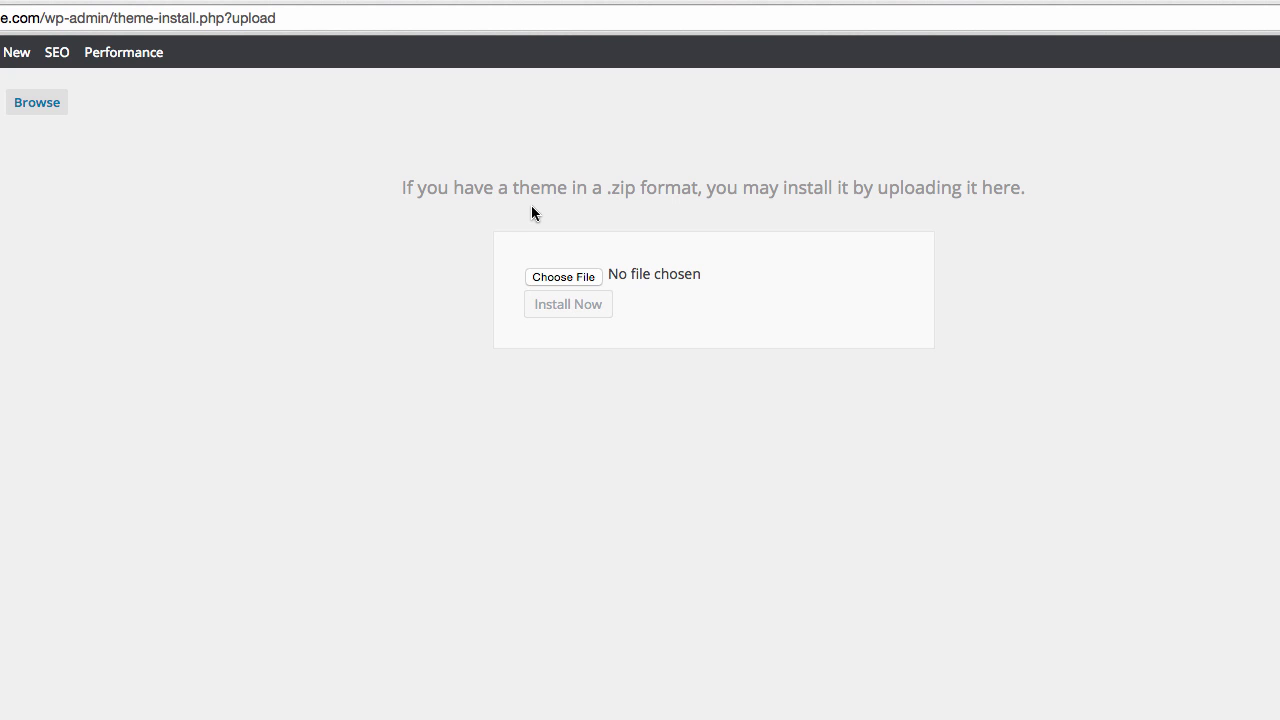
- Choose Avada.zip from Desktop > Avada_Full_Package 2 > Avada Theme as the upload file
left_click(567, 277)
left_click(22, 250)
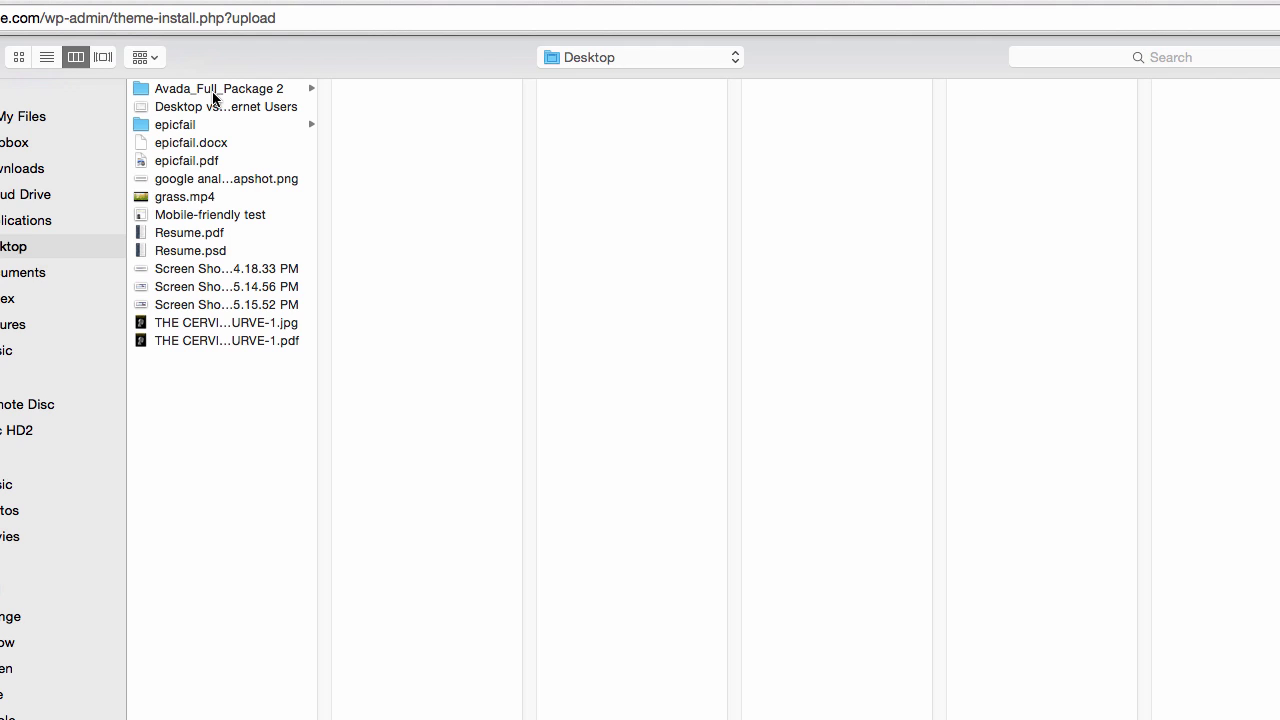
left_click(217, 95)
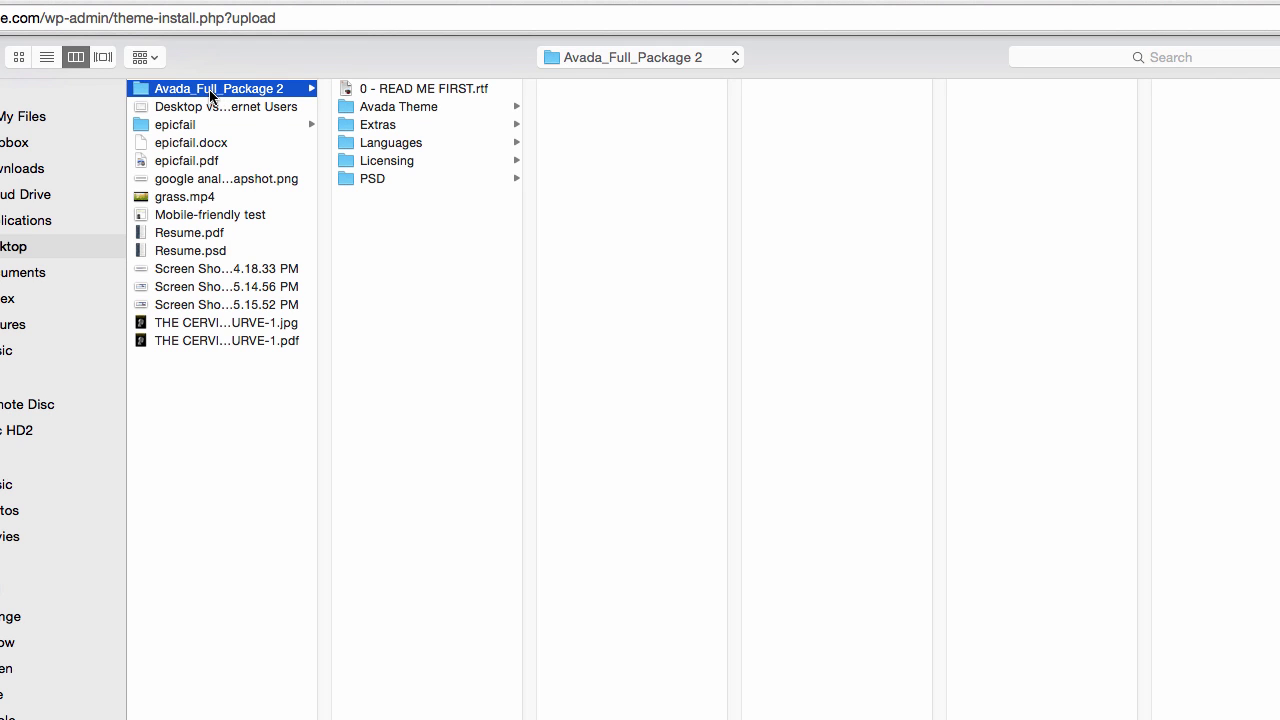
left_click(397, 107)
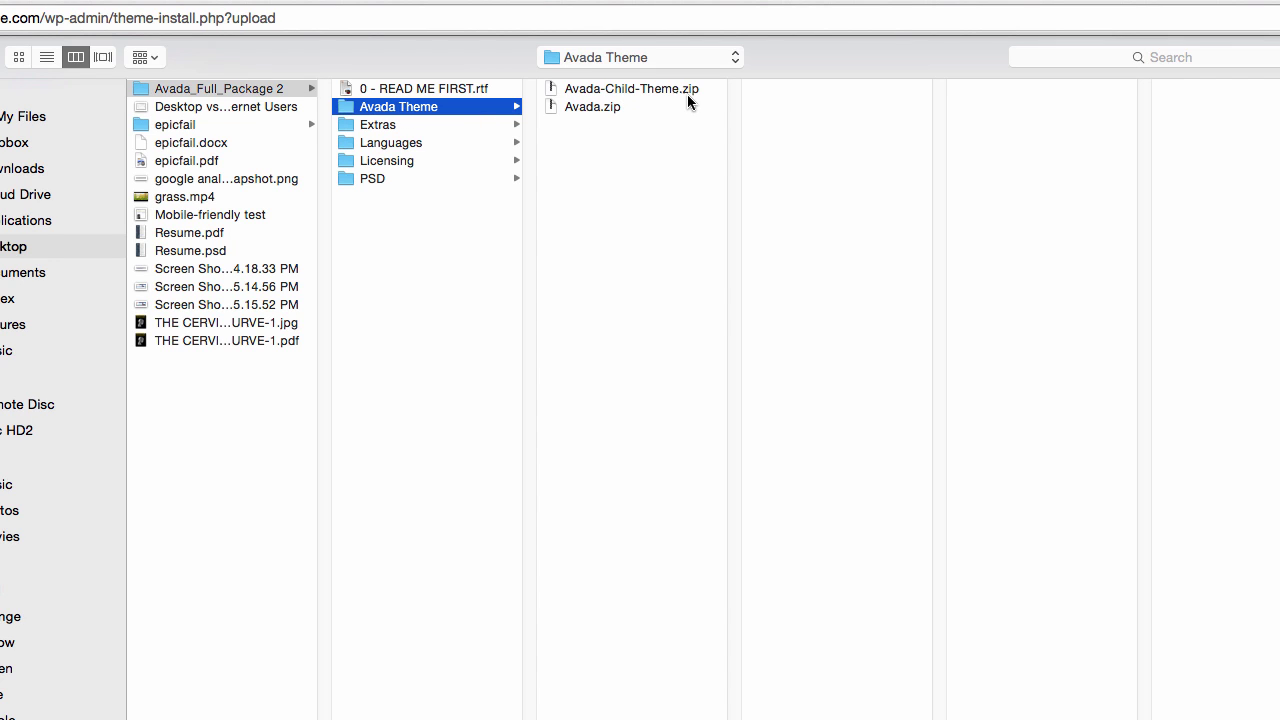
left_click(589, 106)
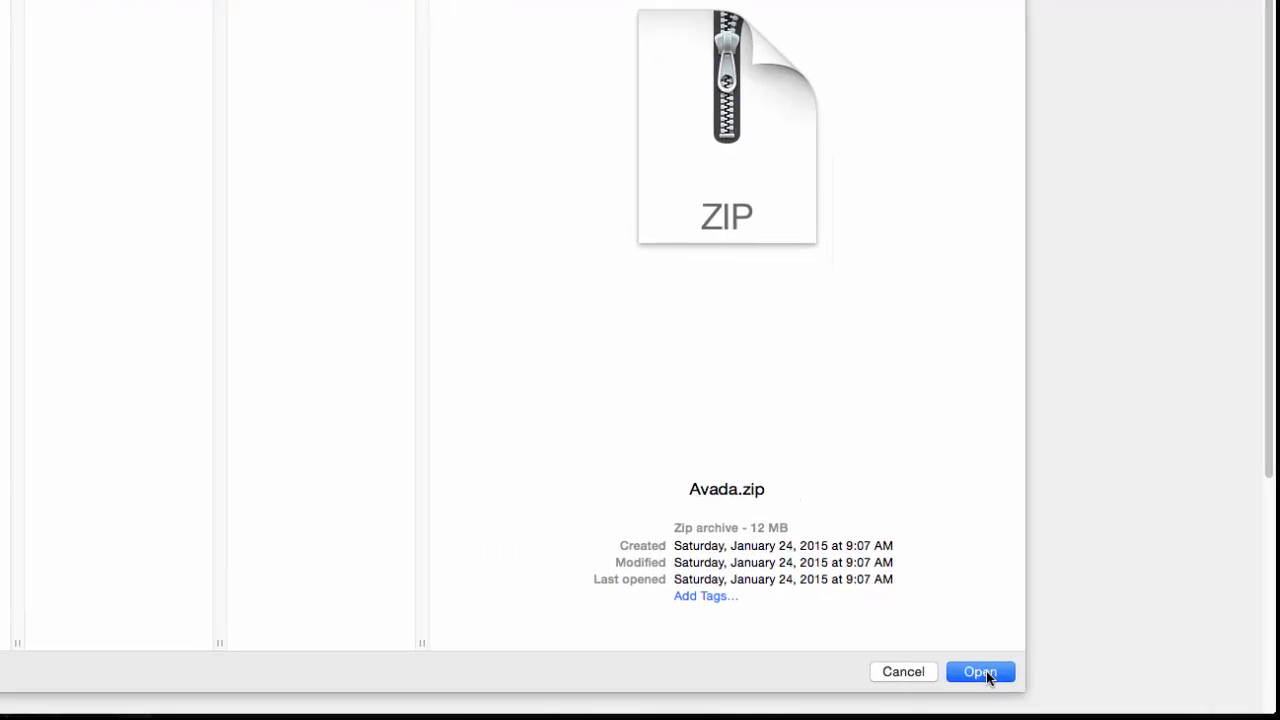
left_click(980, 672)
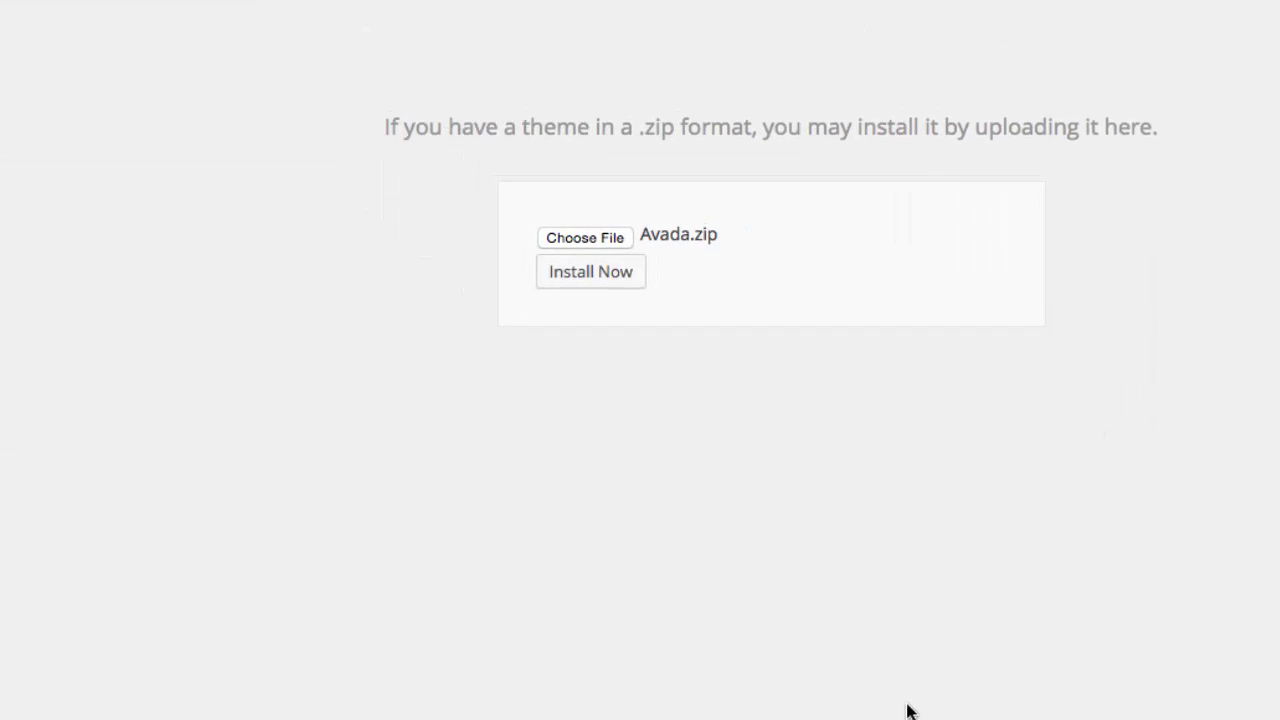
- Skip installing Avada.zip and return to Appearance > Themes, with Avada active among the 7 themes
left_click(622, 290)
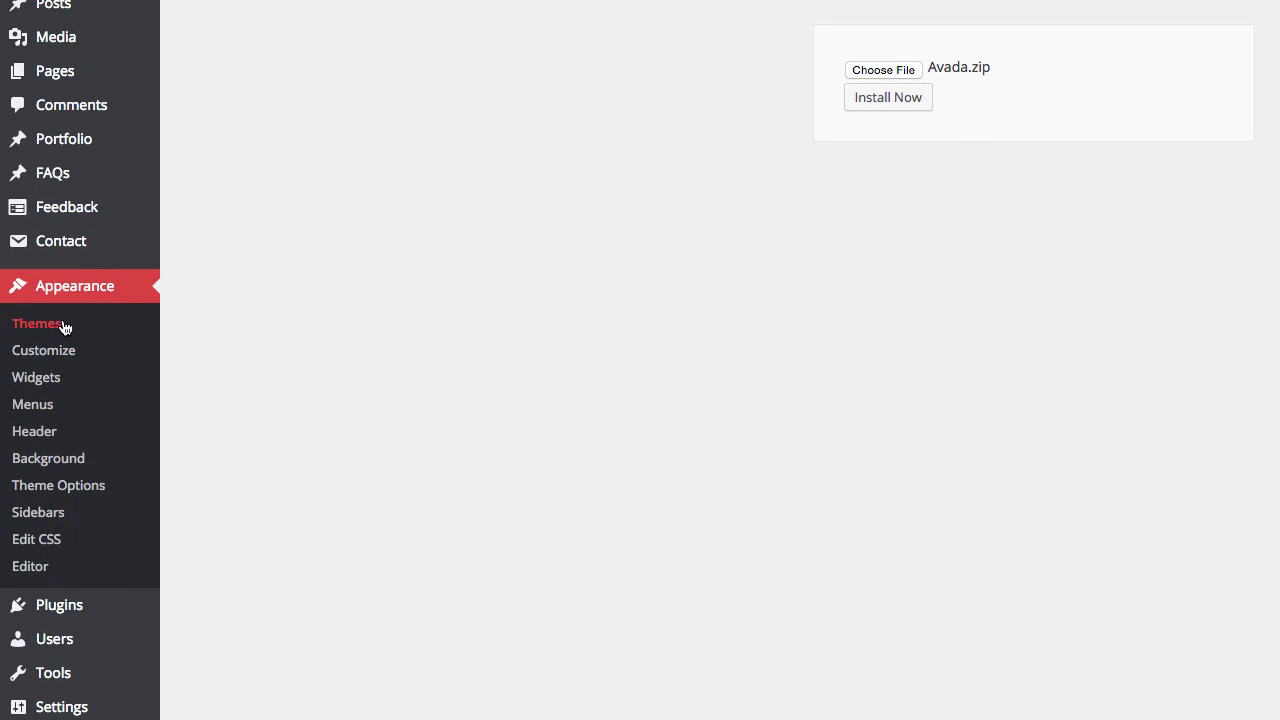
left_click(55, 334)
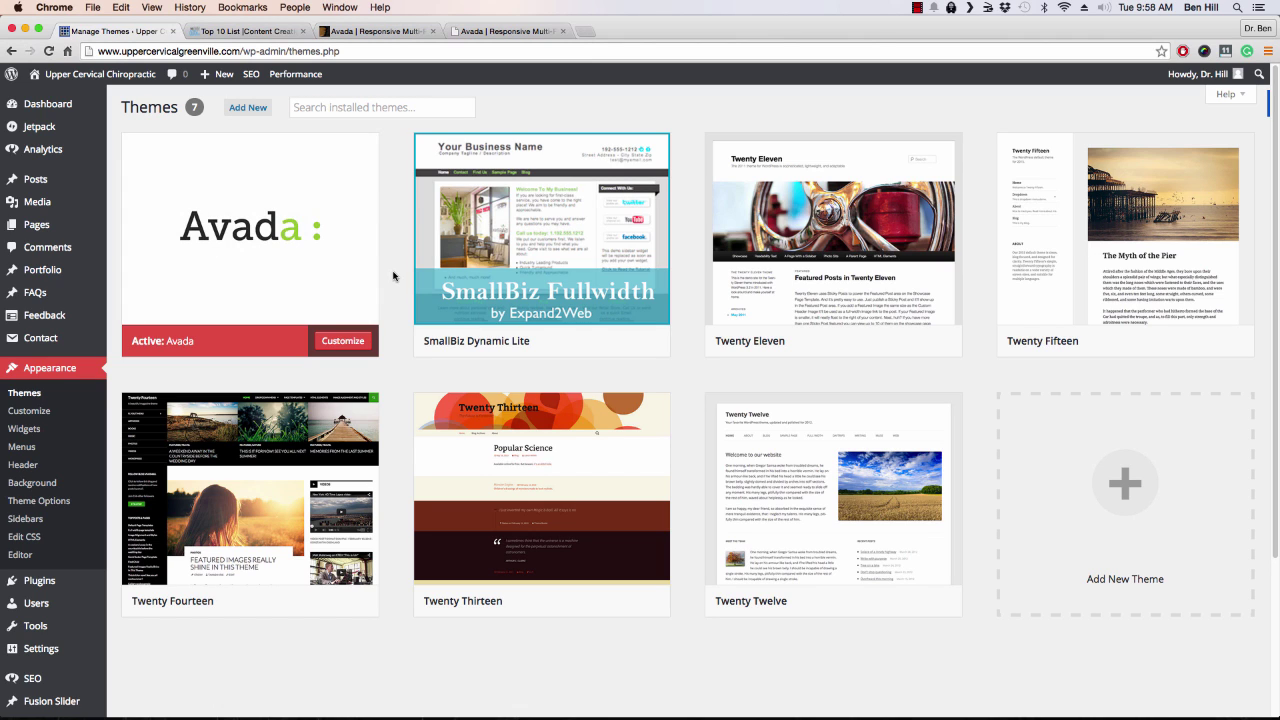
- Reopen Upload Theme and choose Avada.zip from Avada_Full_Package 2 > Avada Theme
left_click(1159, 519)
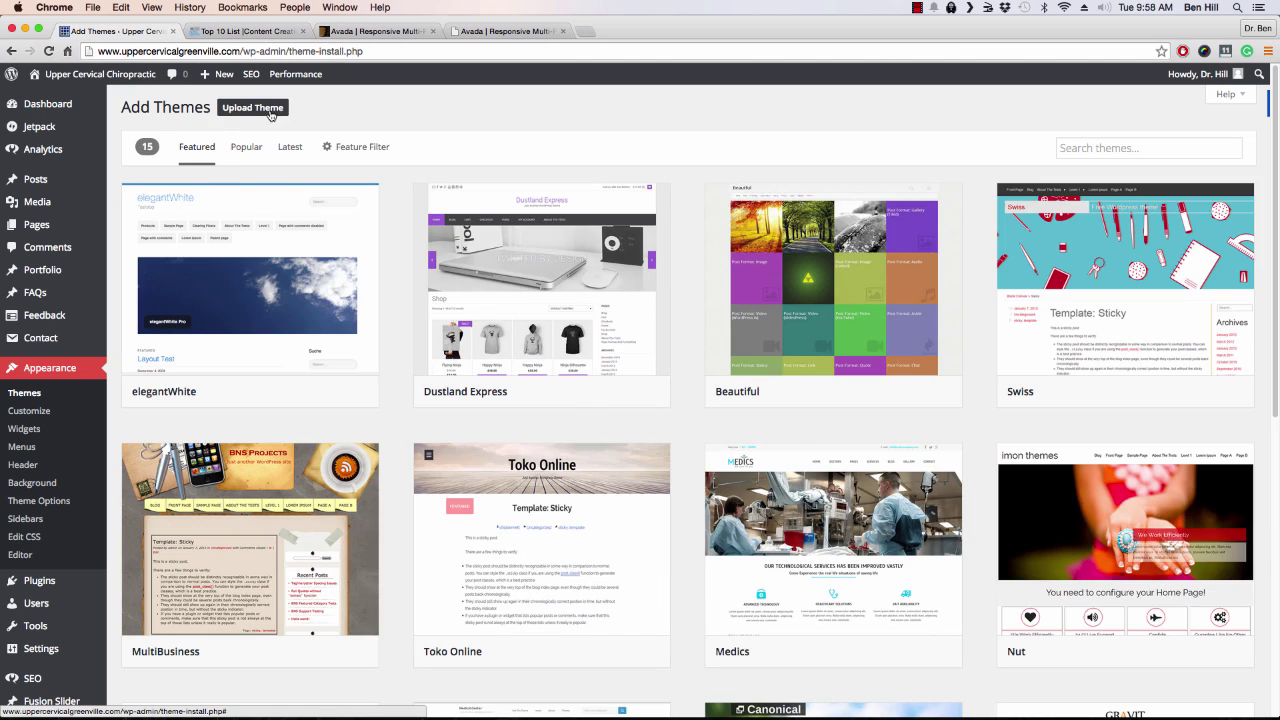
left_click(269, 118)
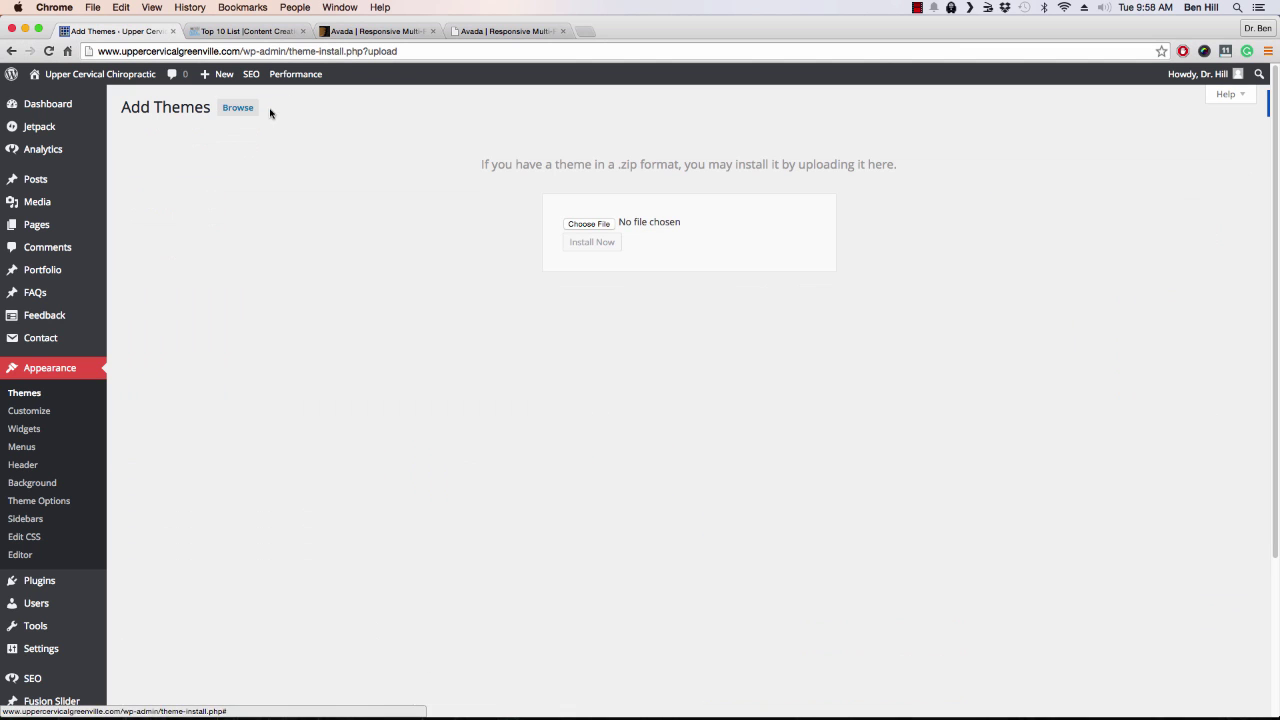
left_click(590, 225)
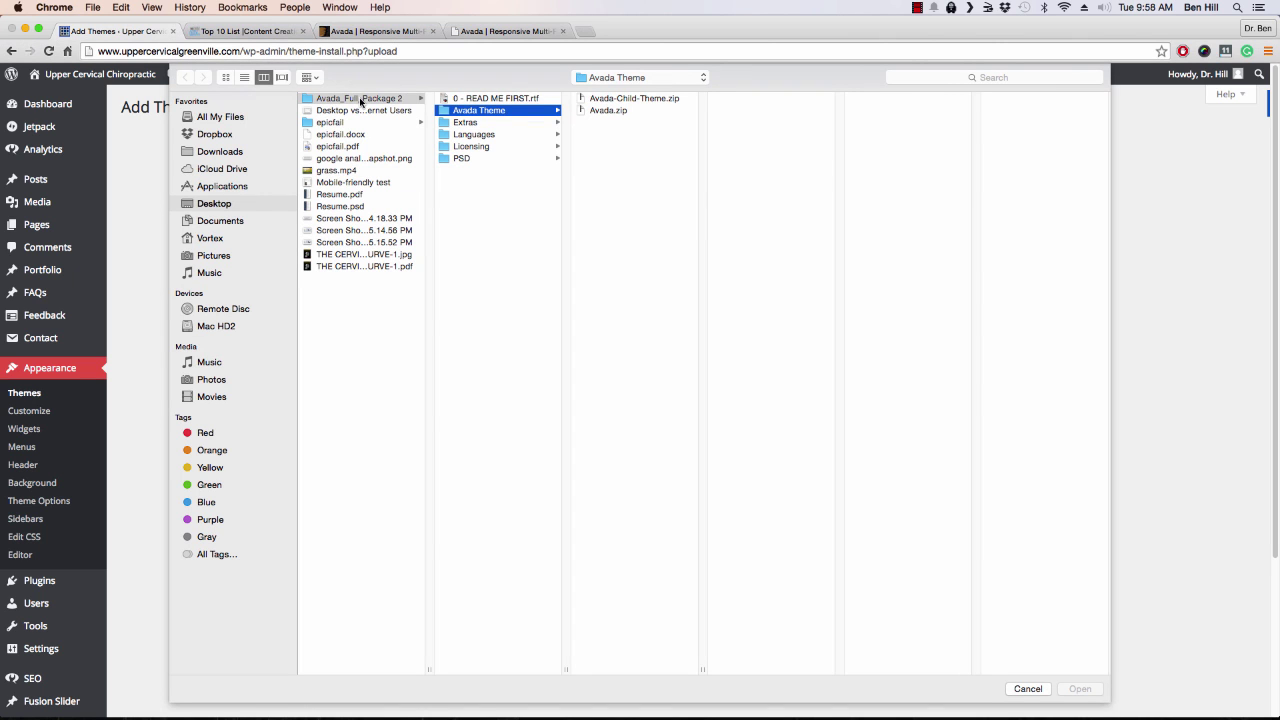
left_click(360, 101)
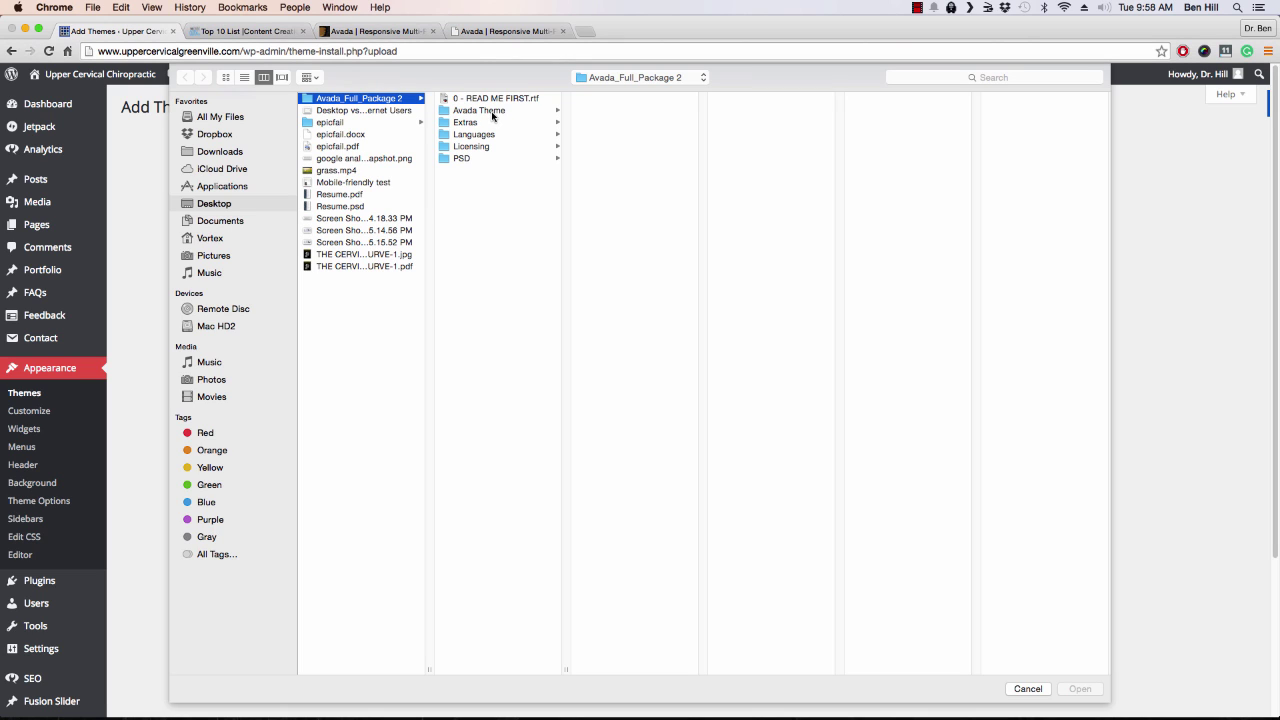
left_click(494, 116)
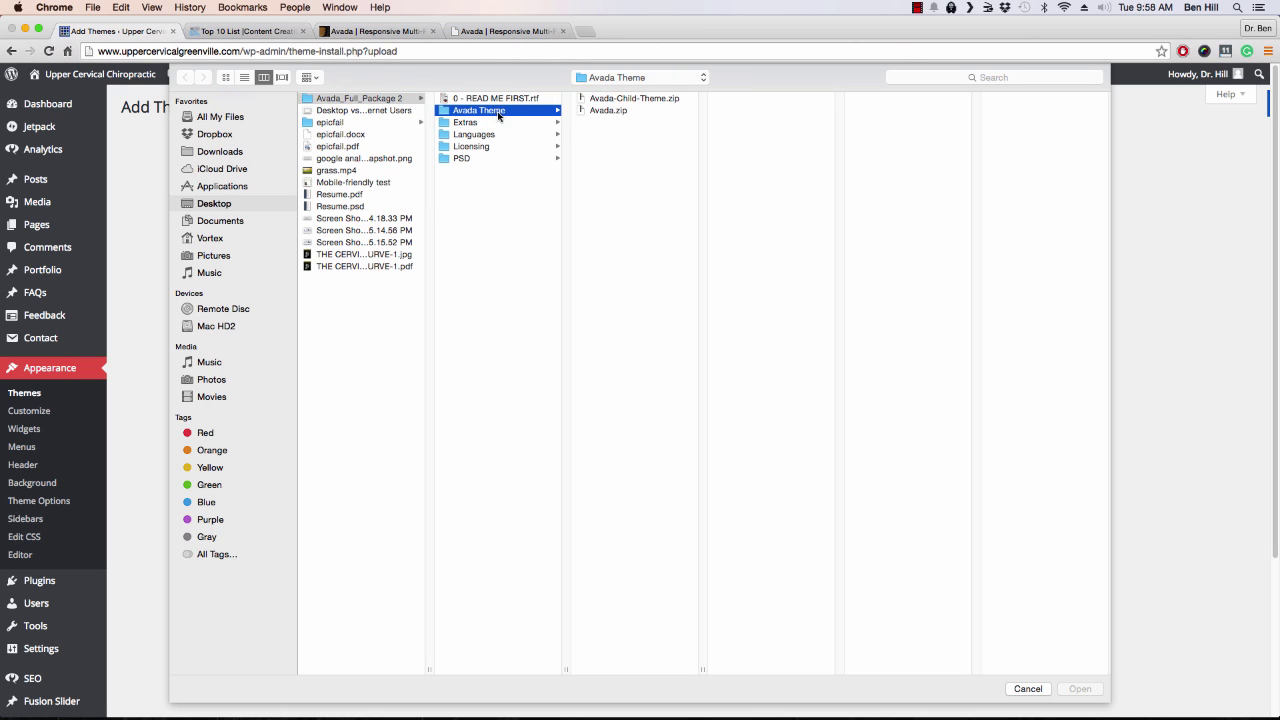
left_click(610, 111)
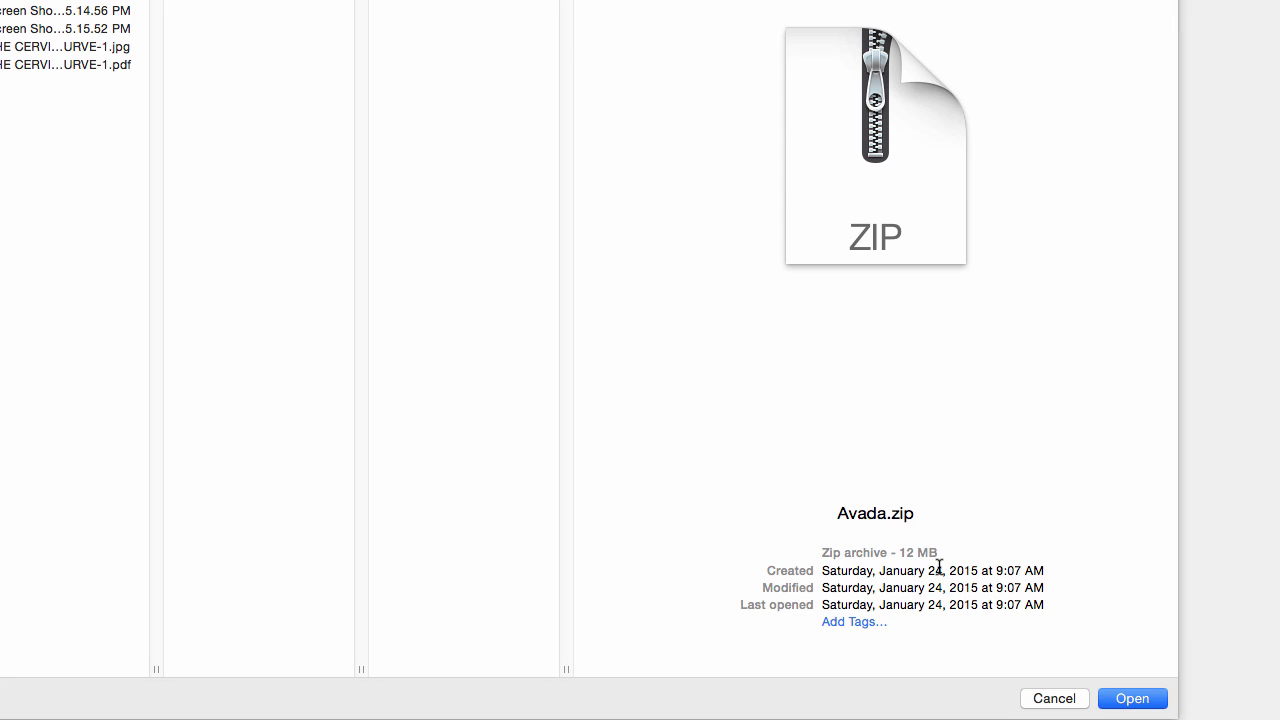
left_click(1134, 698)
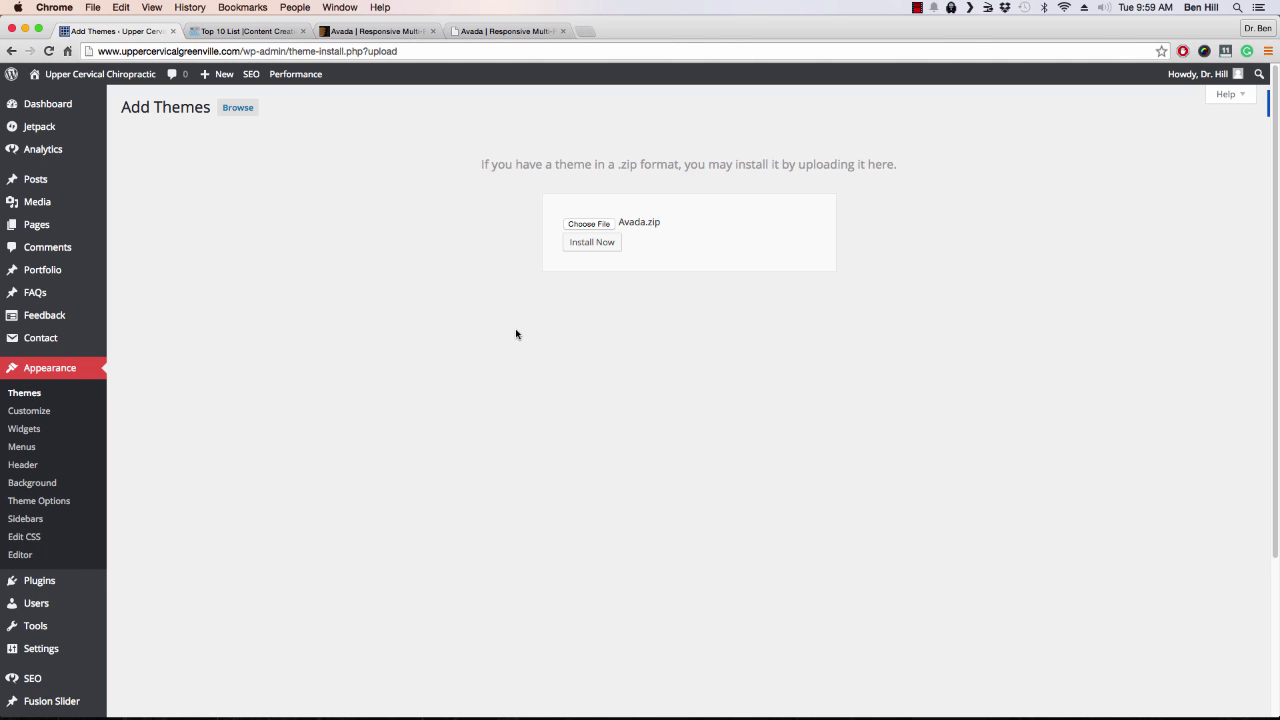
- Switch to the third browser tab with ThemeForest's Avada item page, priced at $58
left_click(393, 33)
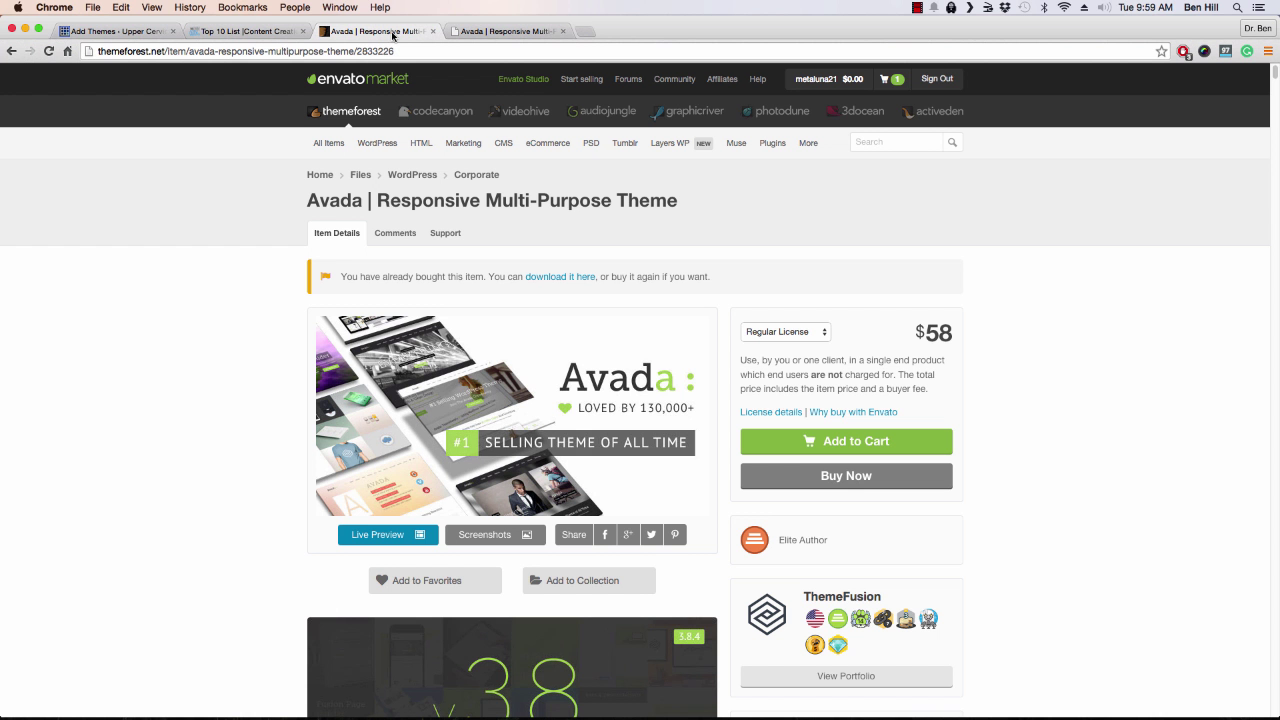